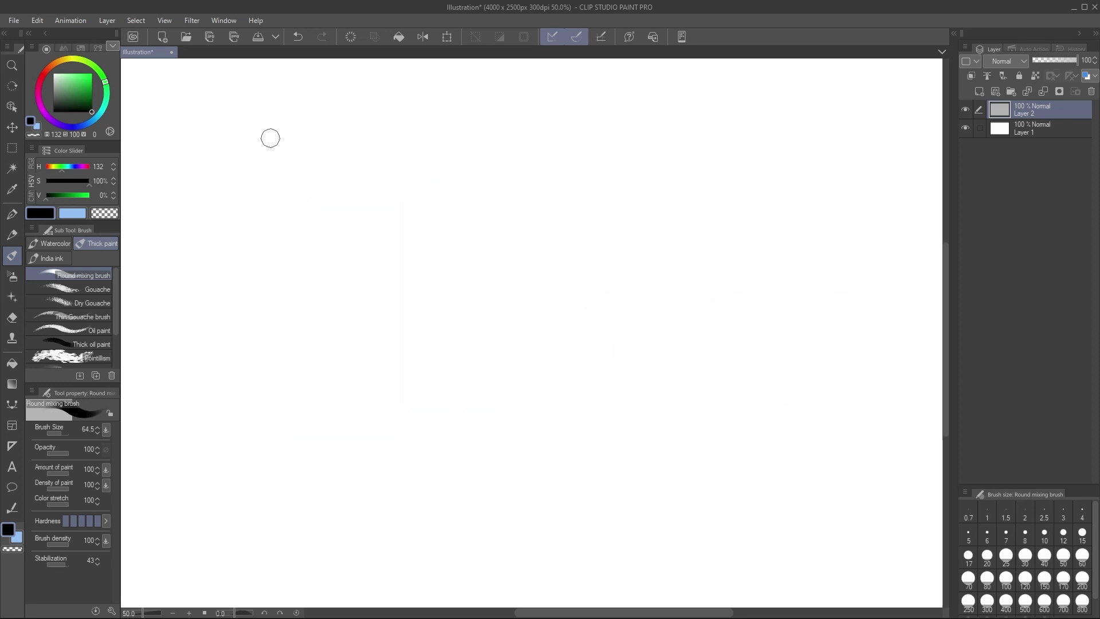
Paint seven thick vertical test strokes side by side on Layer 2 with the Round mixing brush
drag(273, 137, 252, 461)
drag(336, 136, 318, 457)
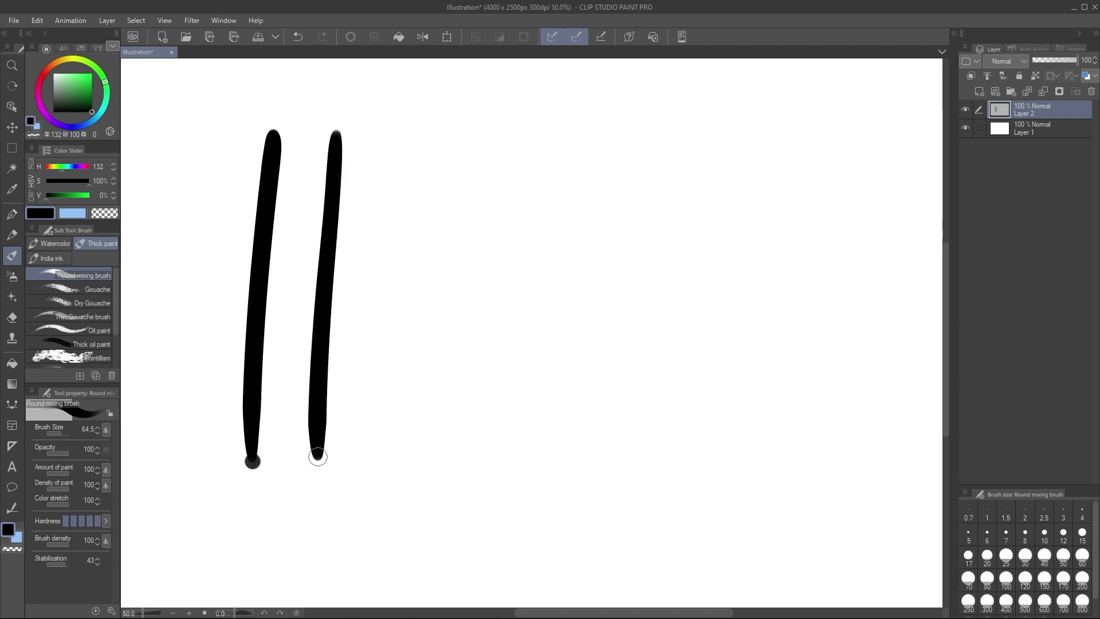
drag(408, 140, 395, 428)
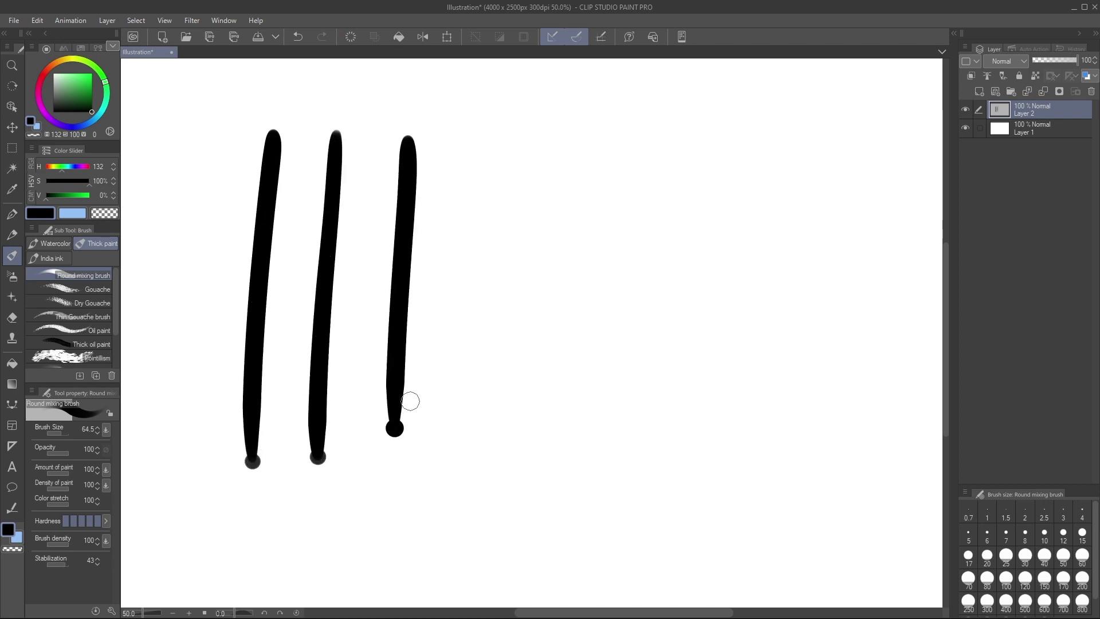
drag(487, 150, 466, 433)
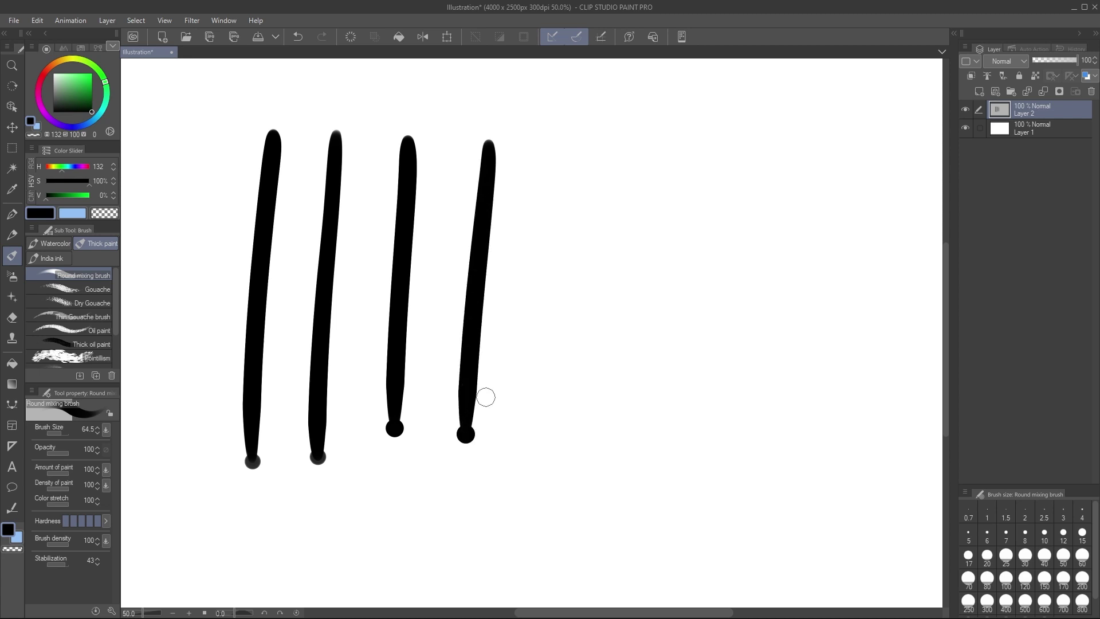
drag(564, 140, 553, 444)
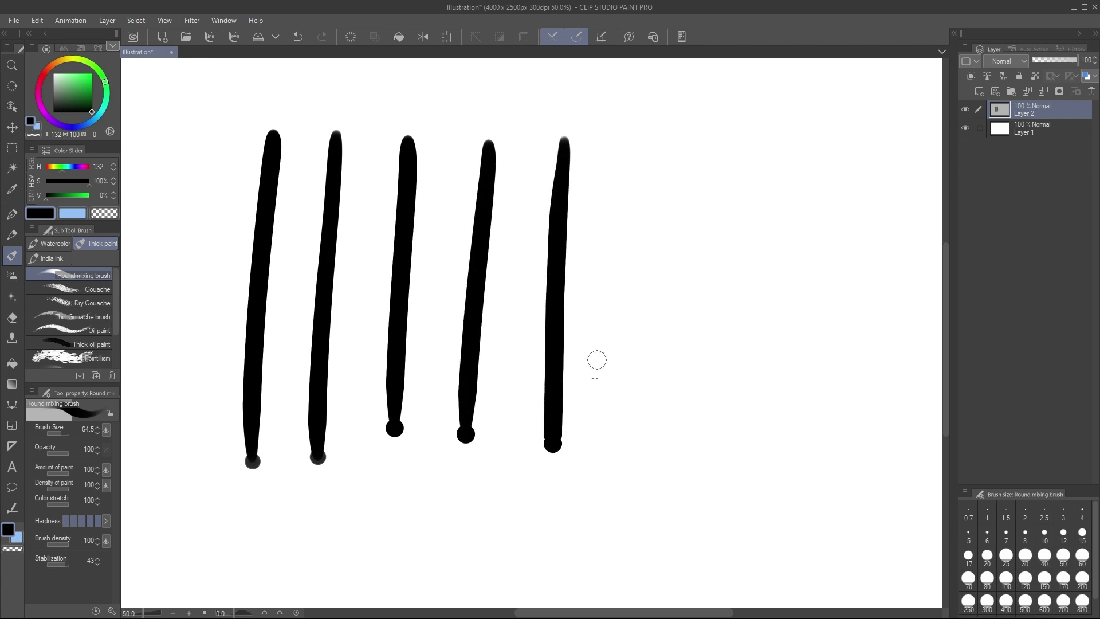
drag(634, 155, 618, 441)
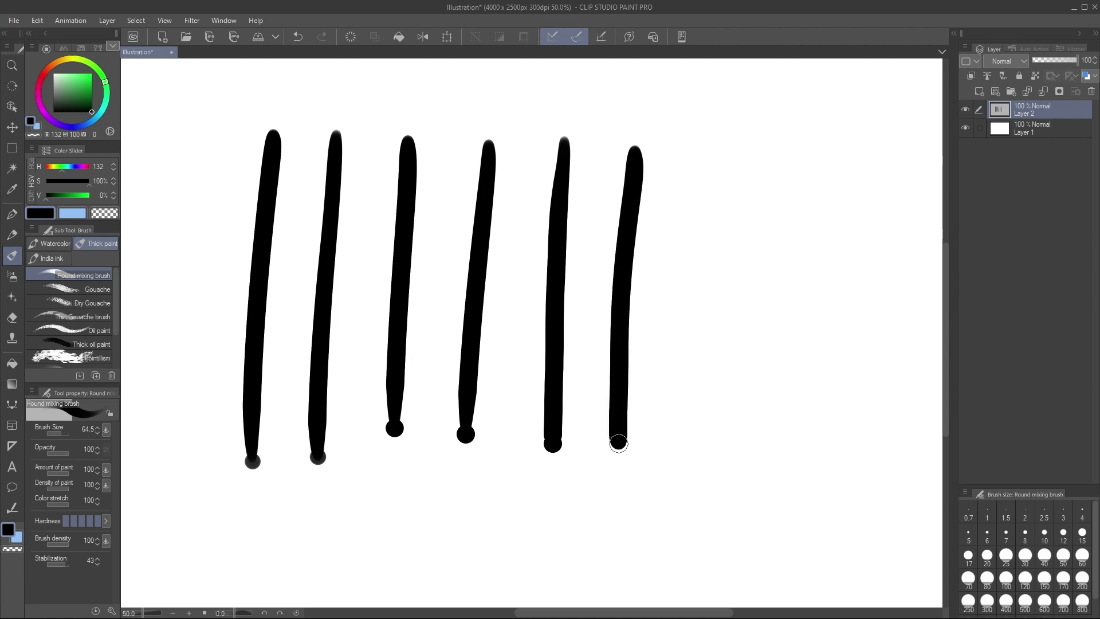
drag(714, 152, 698, 403)
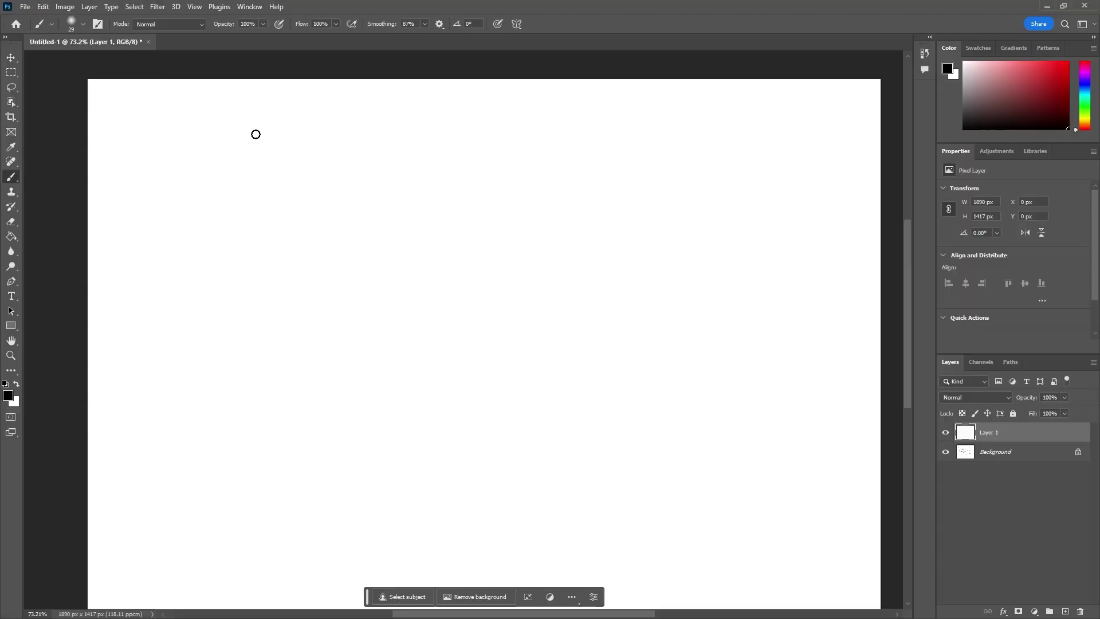
Draw six slanted brush strokes on Untitled-1, five followed by a separate stray dot below
drag(256, 133, 281, 288)
click(297, 354)
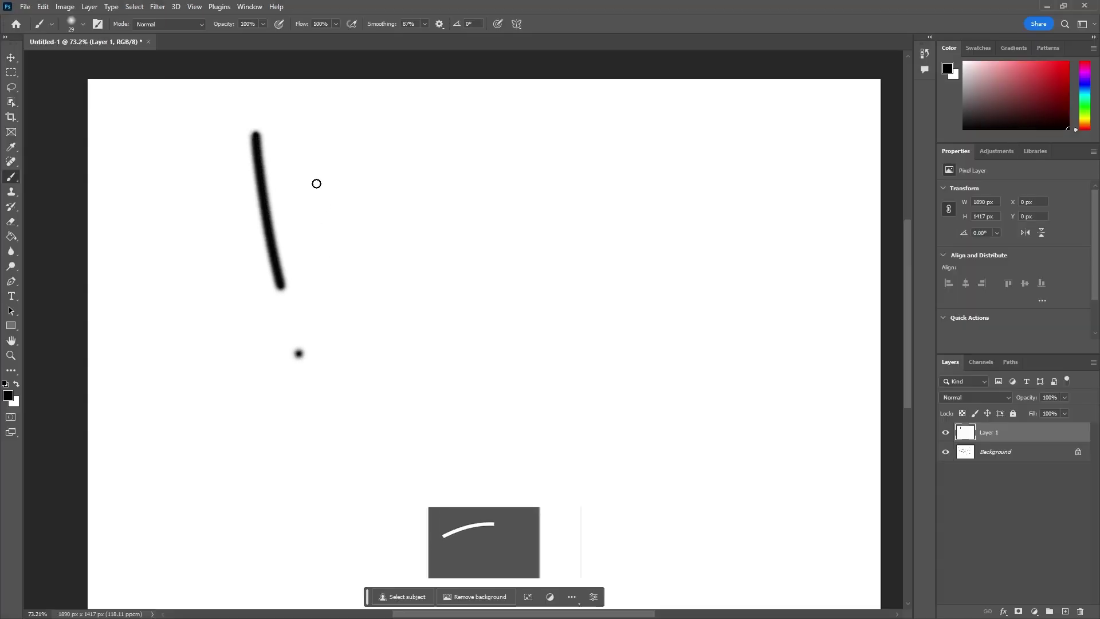
drag(308, 140, 338, 318)
click(362, 382)
drag(359, 160, 390, 309)
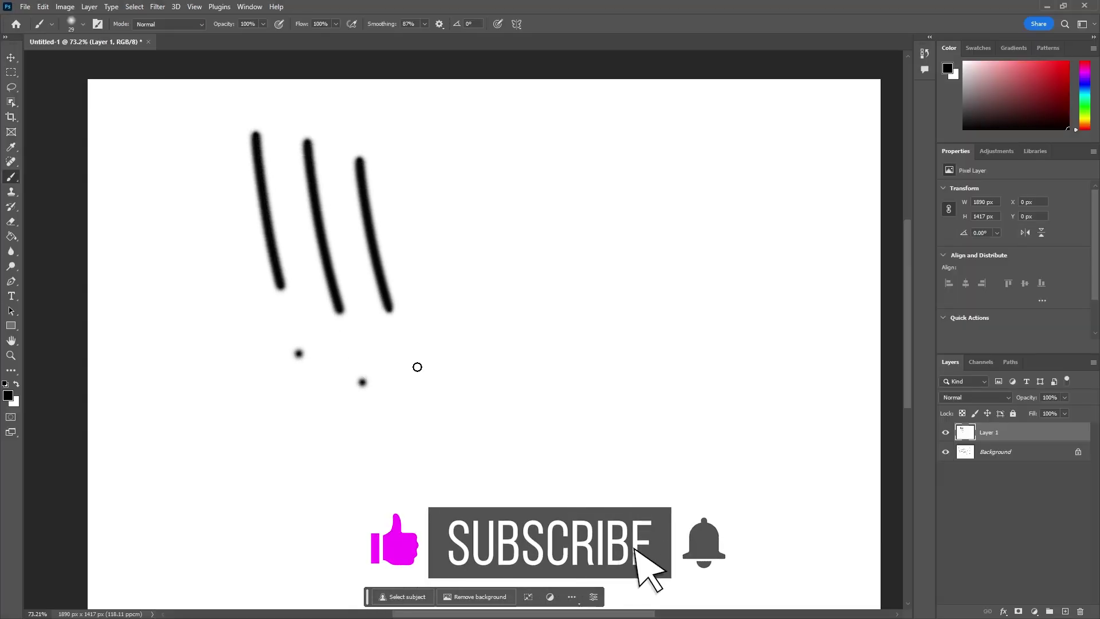
drag(405, 181, 433, 314)
click(453, 382)
drag(461, 172, 491, 330)
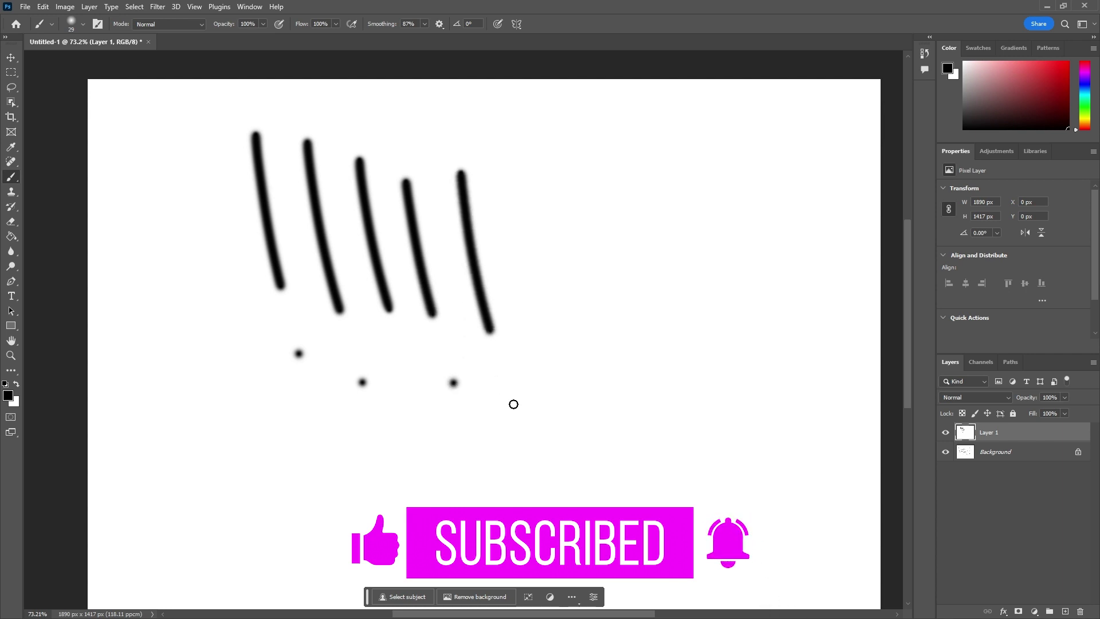
click(514, 404)
drag(527, 182, 557, 342)
click(575, 407)
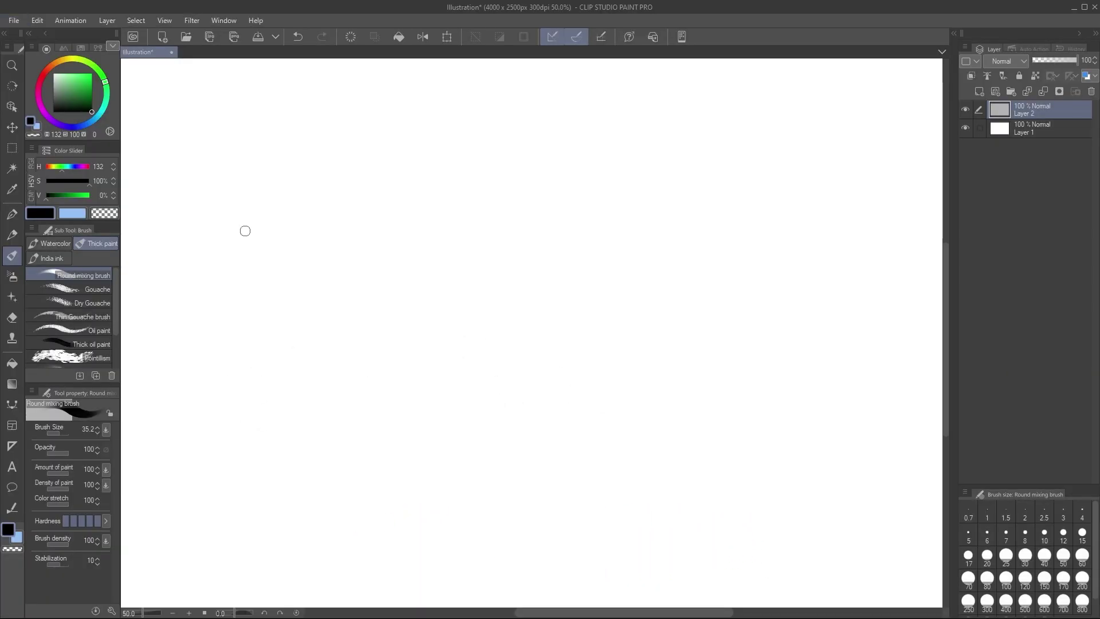
Test strokes while raising stabilization to 40 and enlarging the brush to about 107
drag(246, 139, 246, 455)
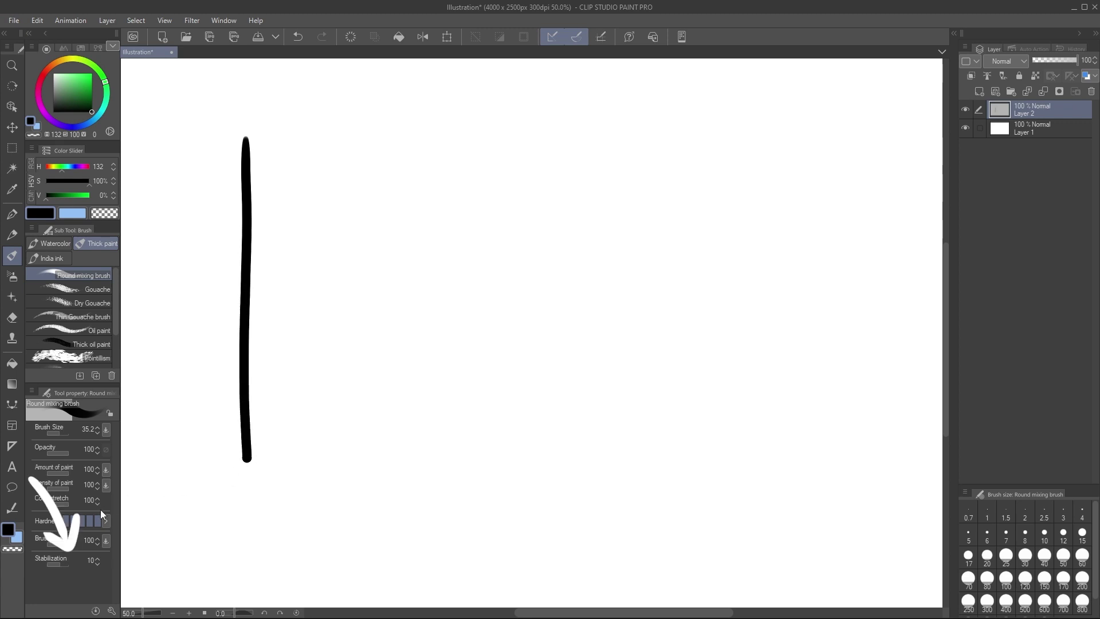
mouse_move(63, 562)
mouse_down()
mouse_move(81, 559)
mouse_move(65, 561)
mouse_up()
drag(347, 143, 334, 438)
drag(381, 398, 432, 265)
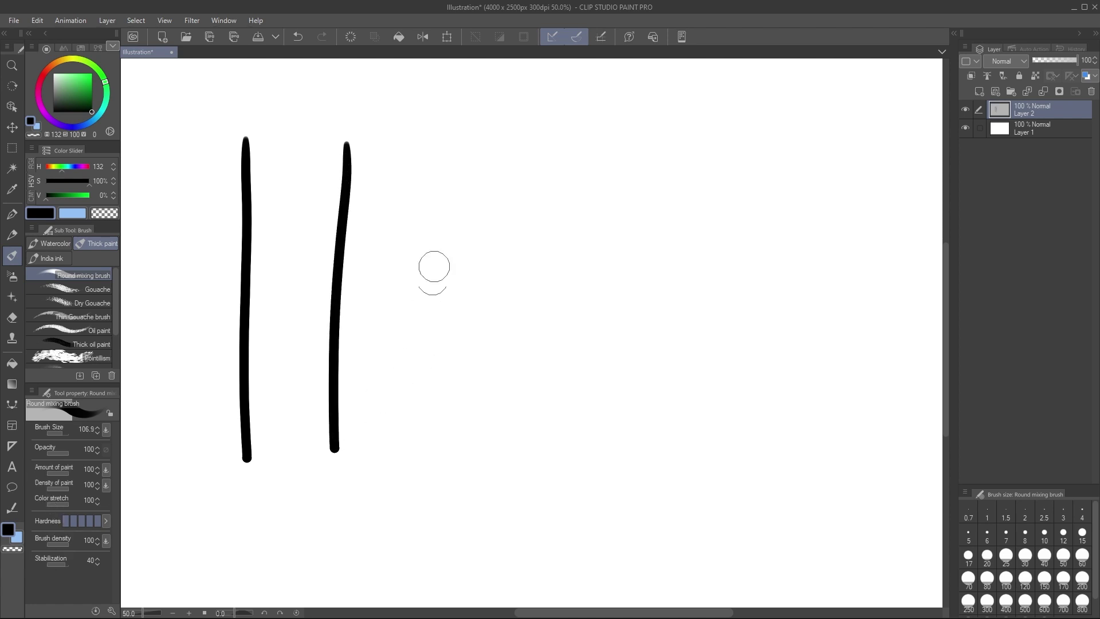
mouse_move(436, 166)
mouse_down()
mouse_move(436, 156)
mouse_move(420, 450)
mouse_up()
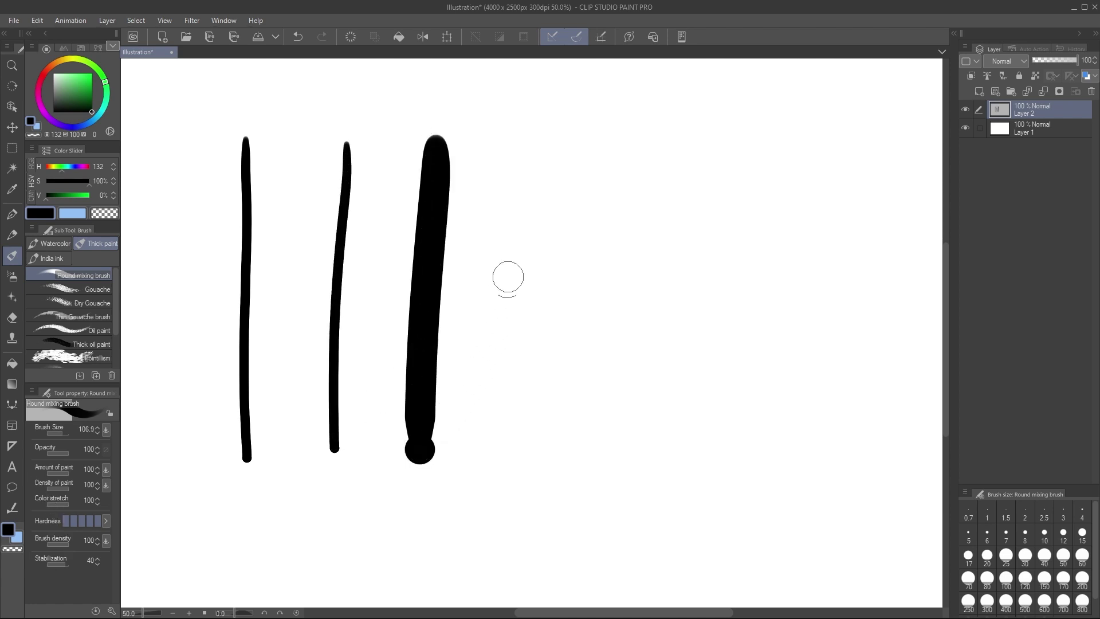
Set the brush size to 40, clear the layer, and paint five vertical test strokes
click(350, 36)
key([)
key([)
key([)
key([)
key([)
key([)
drag(293, 155, 294, 456)
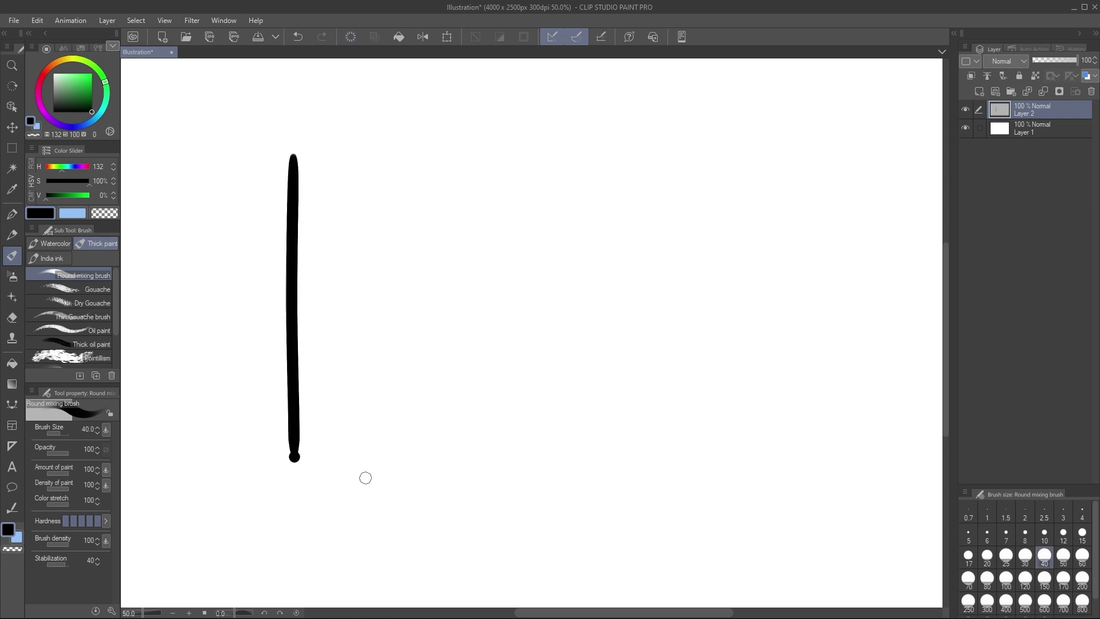
drag(374, 150, 366, 439)
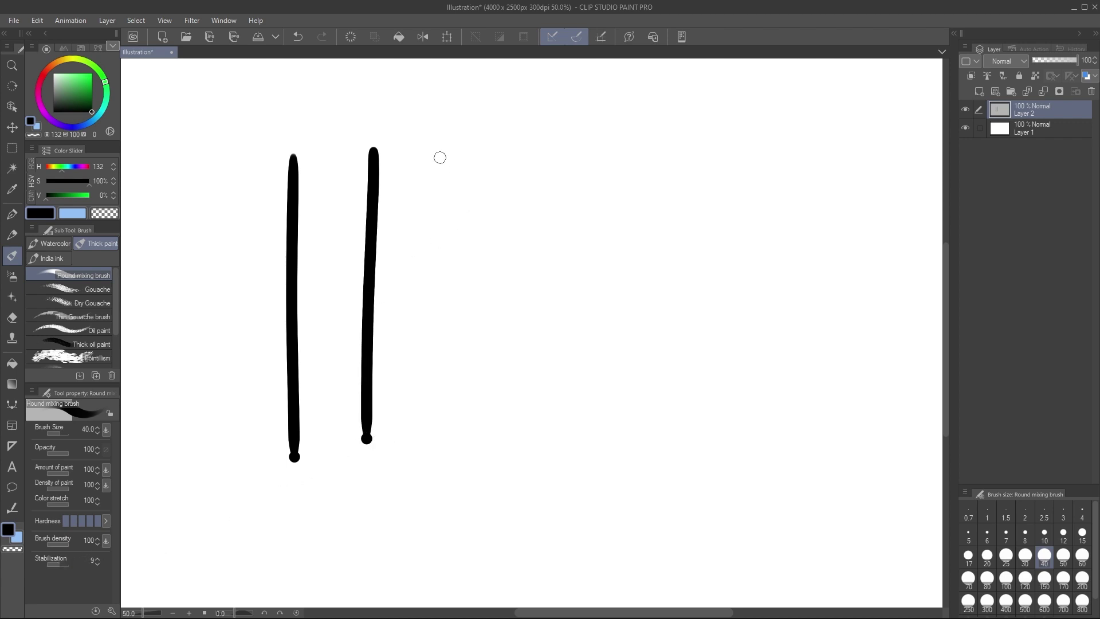
drag(449, 147, 435, 451)
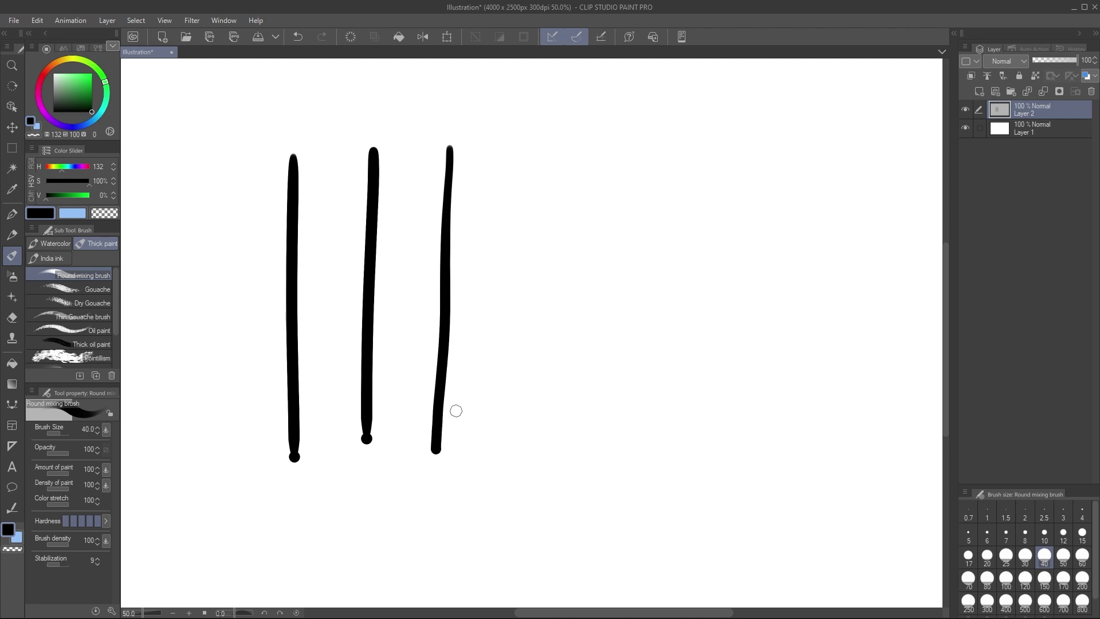
drag(539, 148, 527, 448)
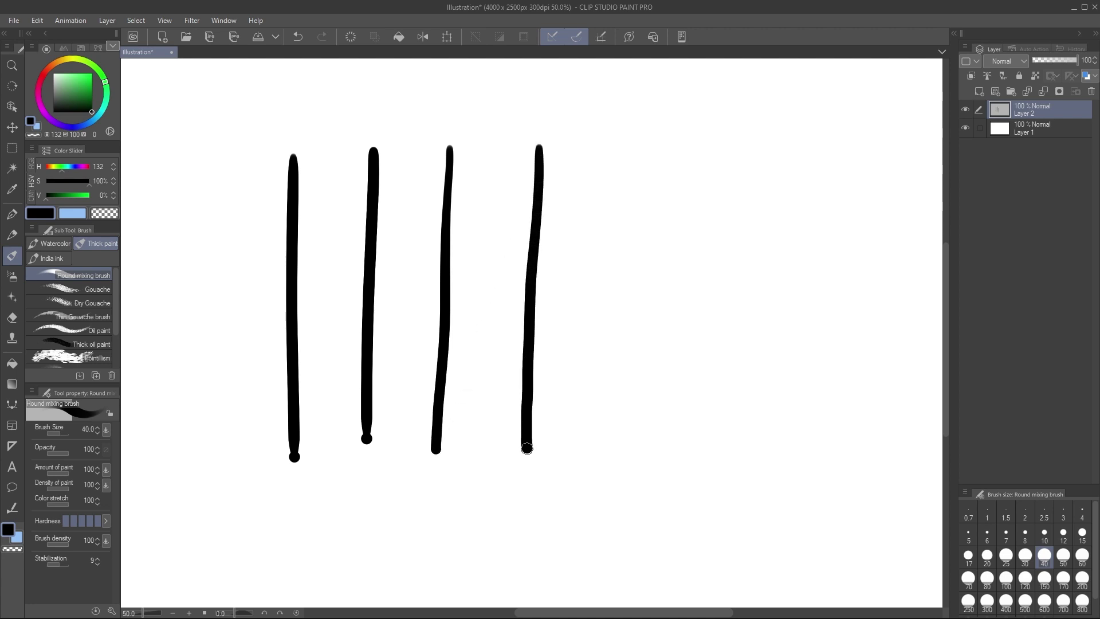
drag(630, 148, 612, 451)
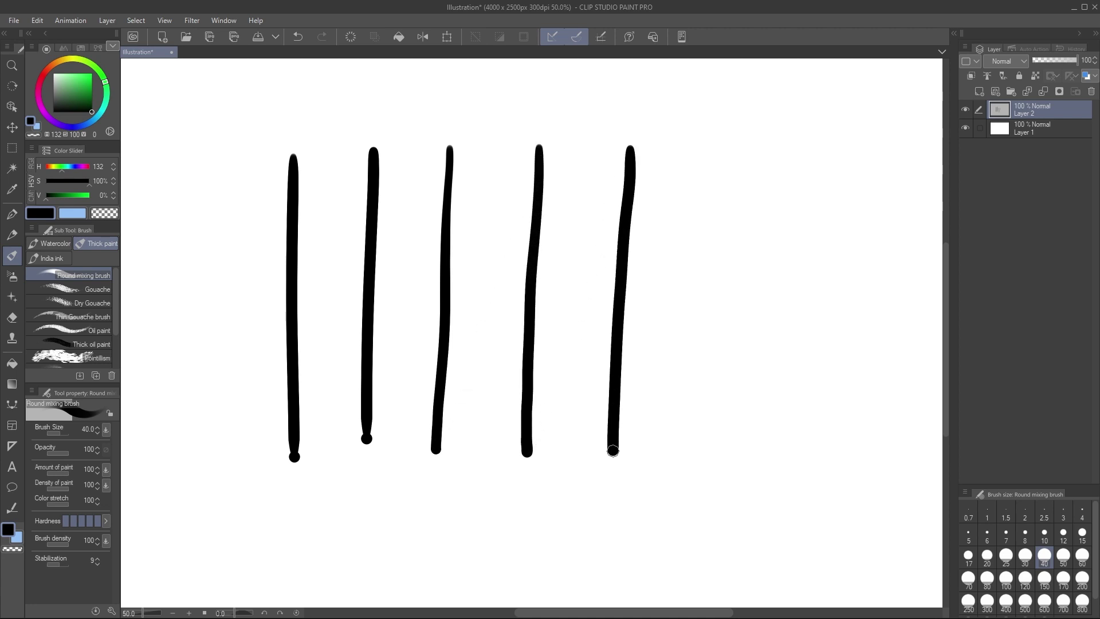
Clear the canvas, restore the brush's default settings, and set stabilization to 40
click(350, 37)
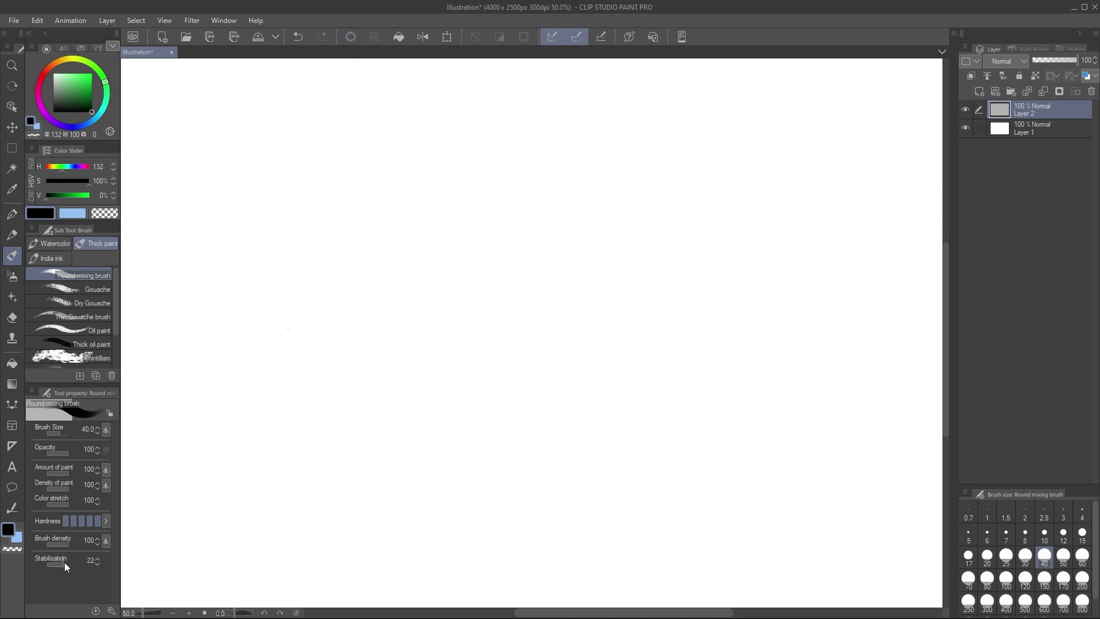
drag(64, 562, 75, 556)
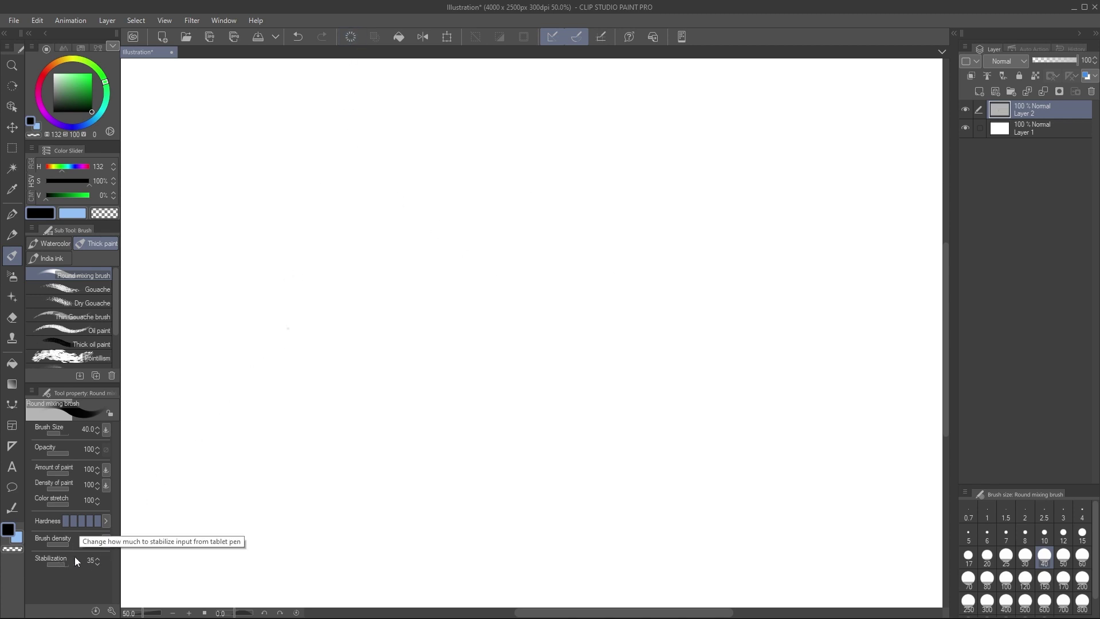
click(95, 612)
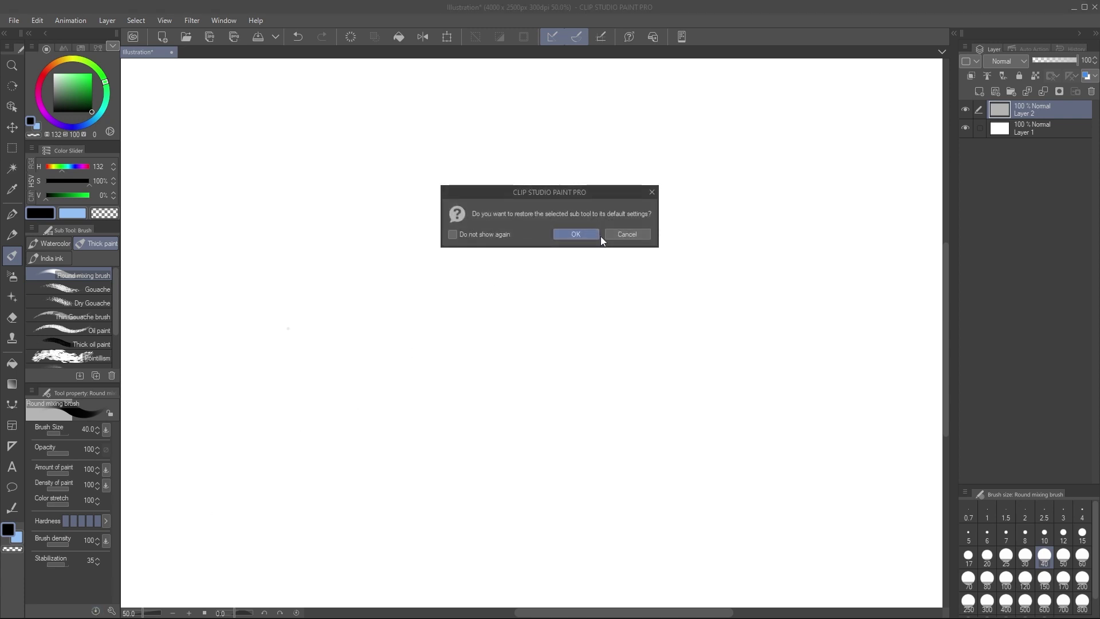
click(579, 234)
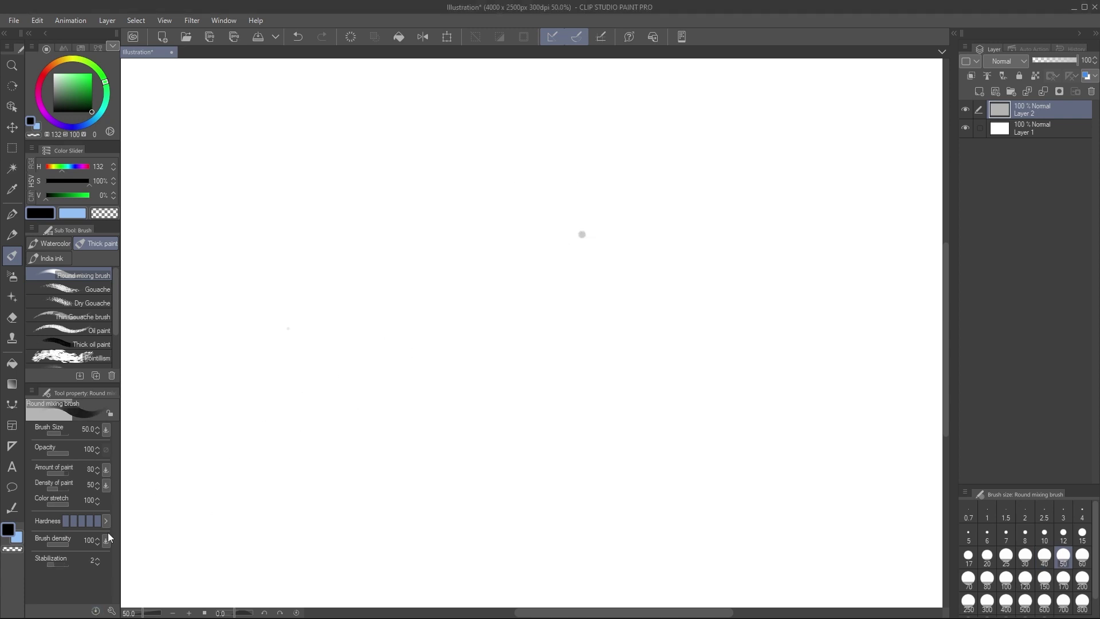
drag(65, 562, 67, 564)
Paint a test stroke, undo it, then paint three new vertical test strokes
drag(306, 135, 297, 454)
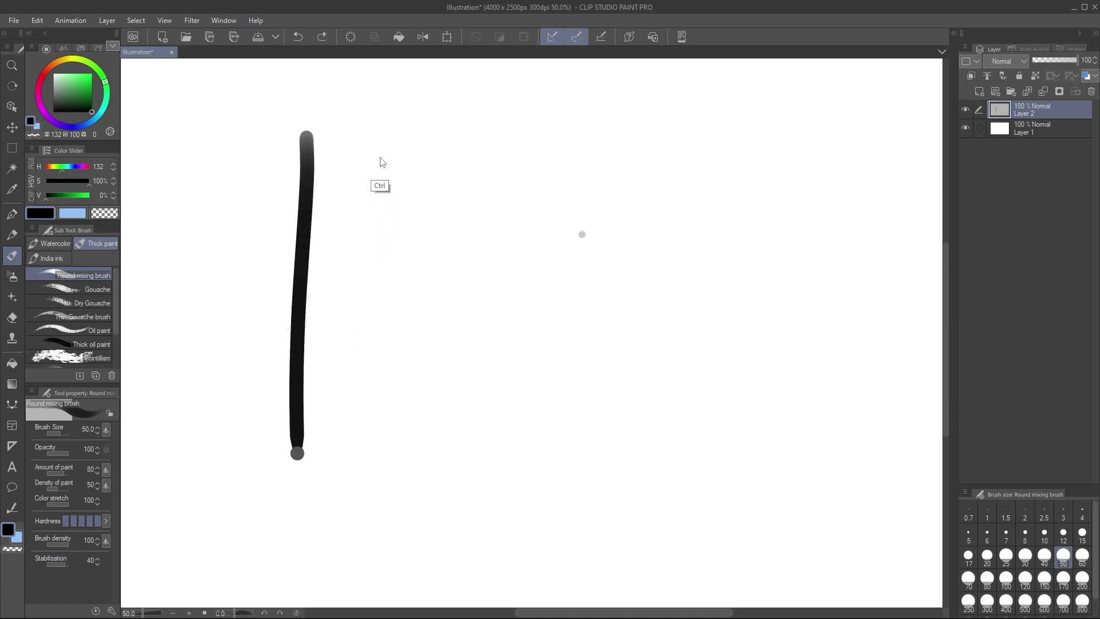
key(ctrl+z)
drag(368, 132, 352, 442)
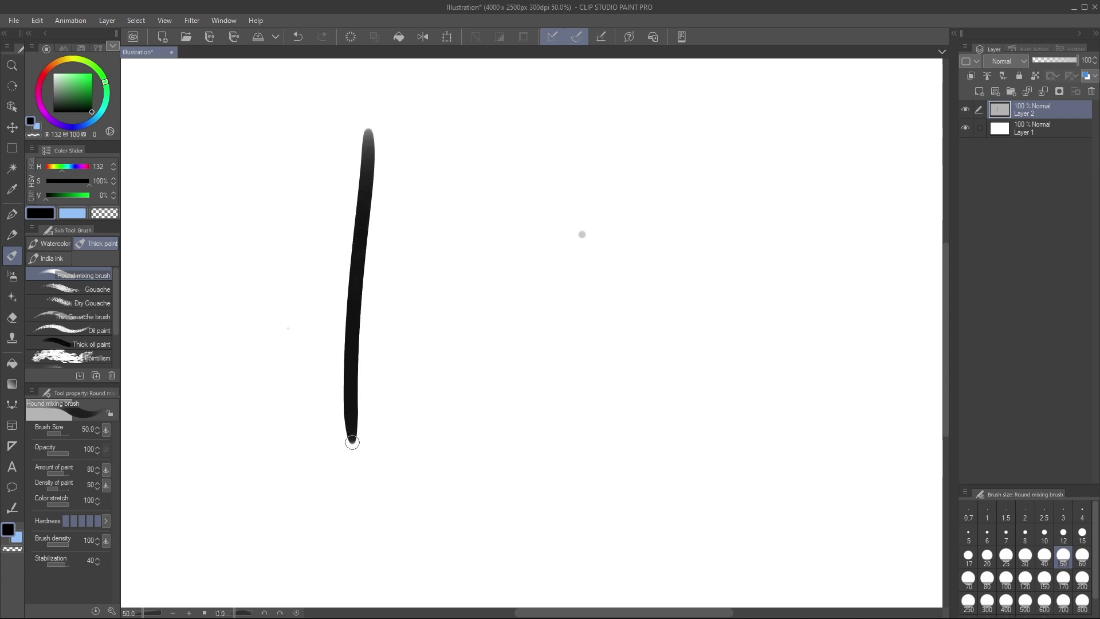
drag(459, 125, 445, 438)
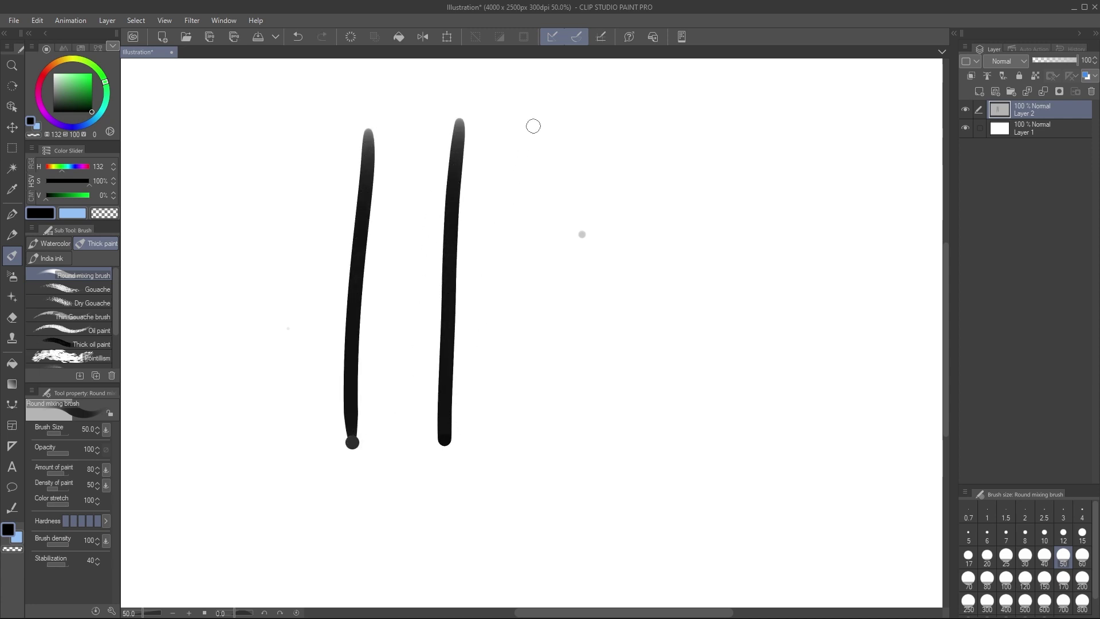
drag(539, 114, 532, 448)
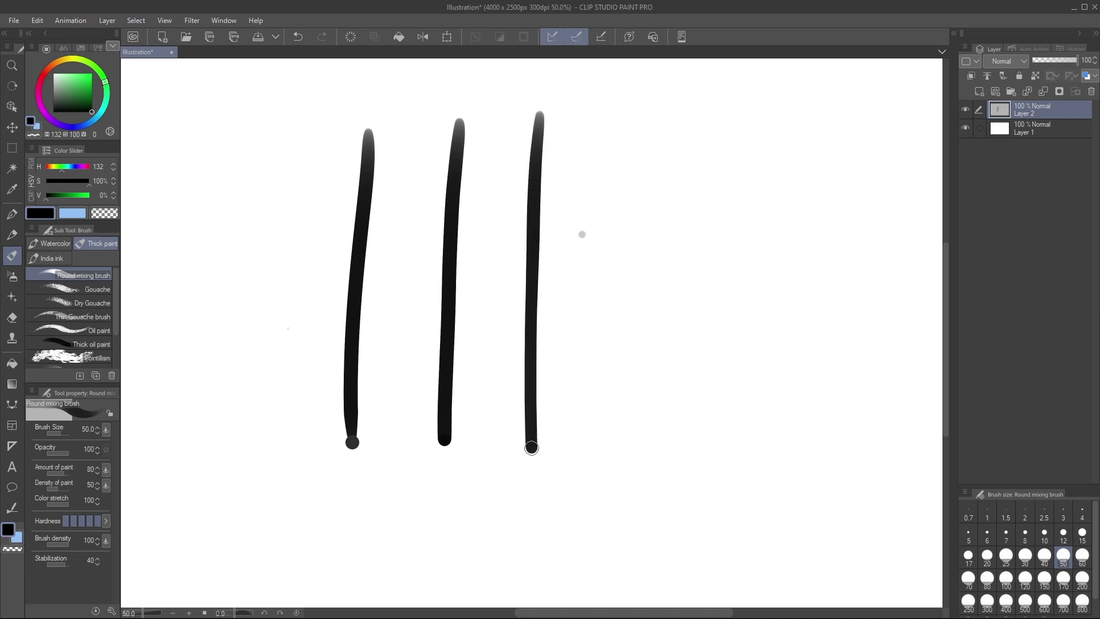
Clear Layer 2 and draw three fresh vertical test strokes on the blank canvas
click(355, 40)
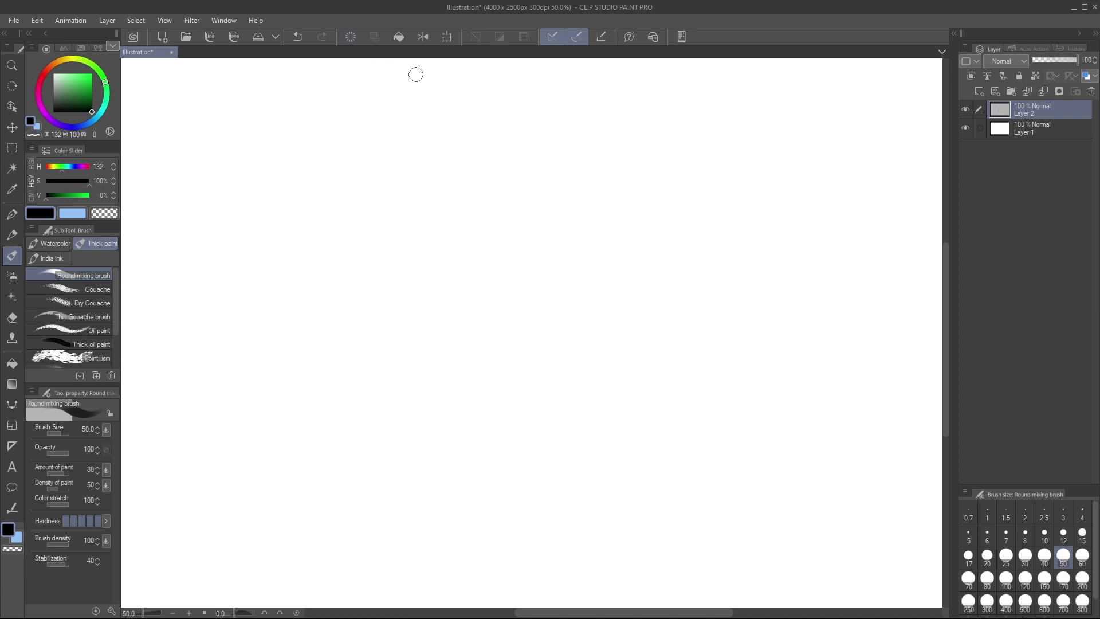
drag(310, 118, 295, 476)
drag(387, 130, 360, 486)
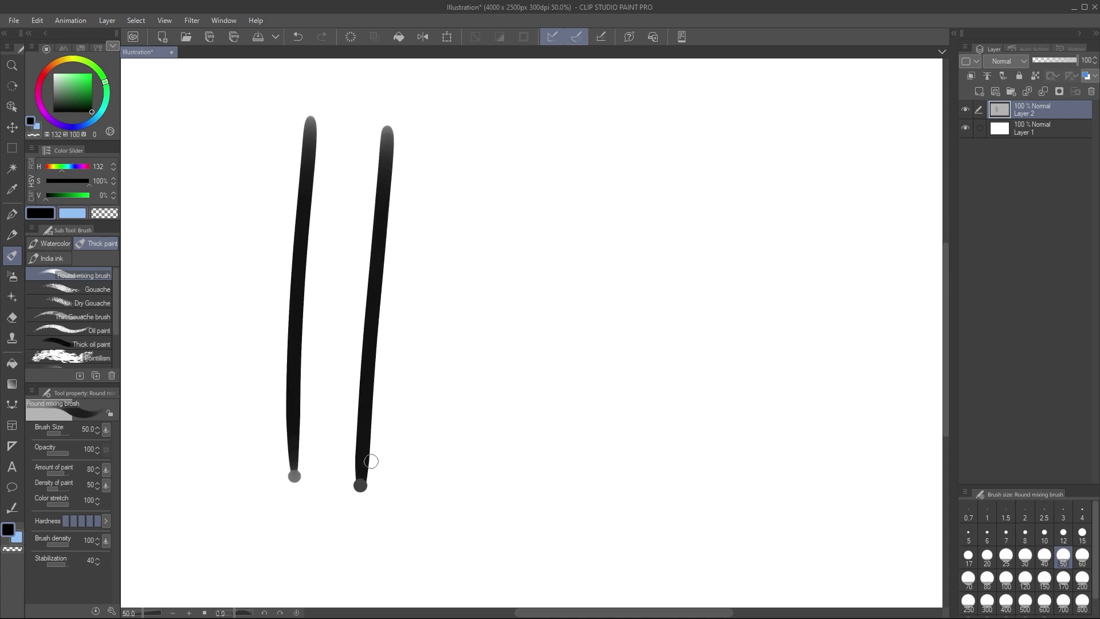
drag(460, 150, 436, 489)
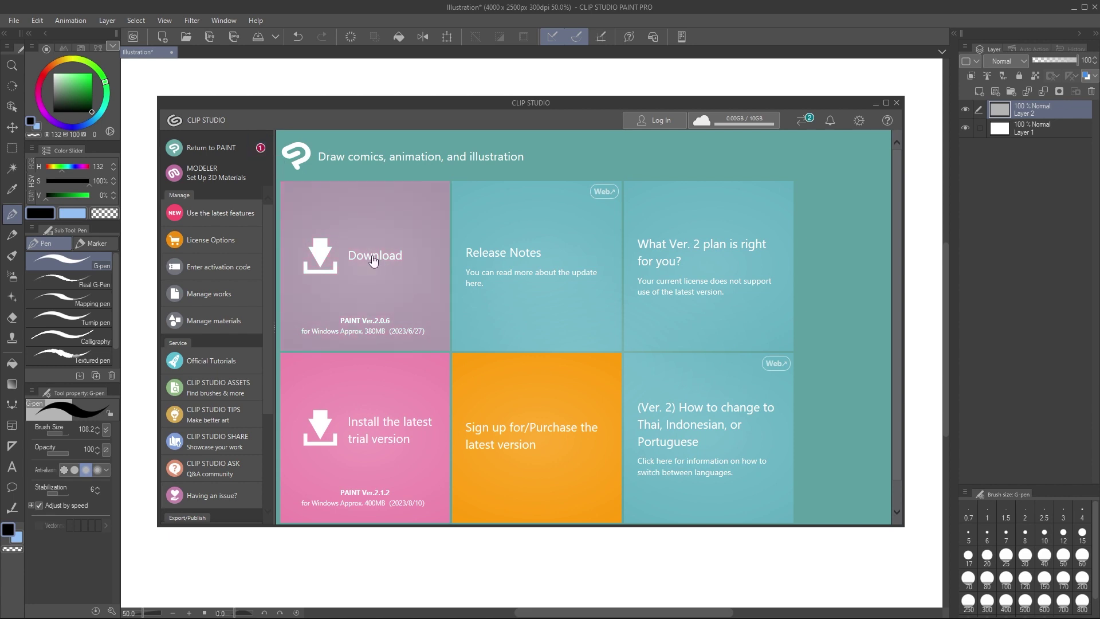
Download the Windows installer for Clip Studio Paint Ver. 2.0.6 from the launcher
click(373, 261)
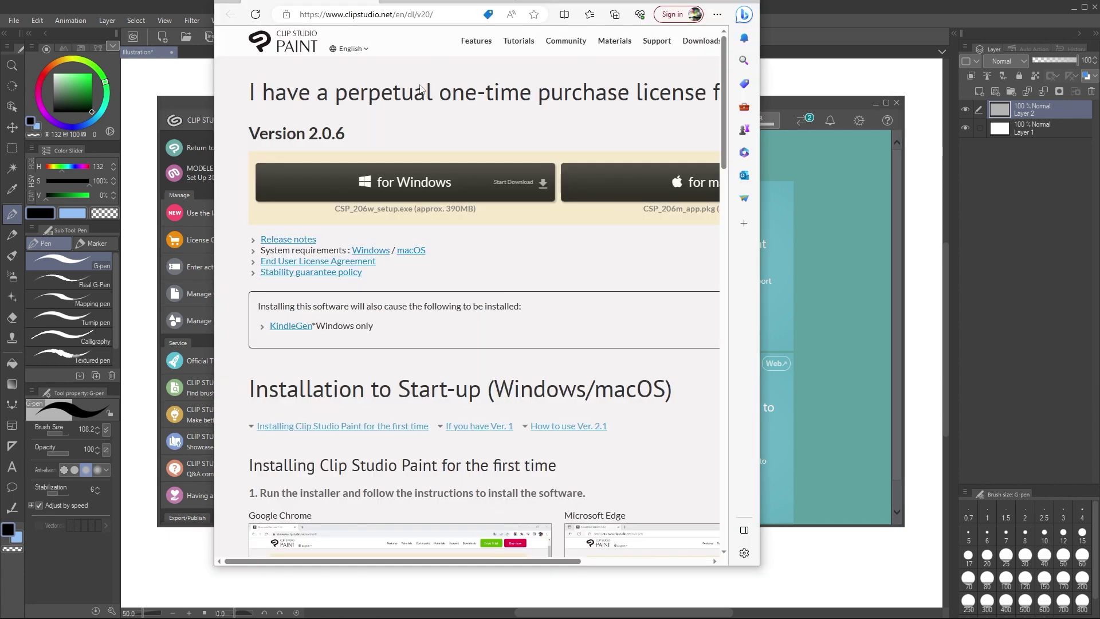
click(449, 175)
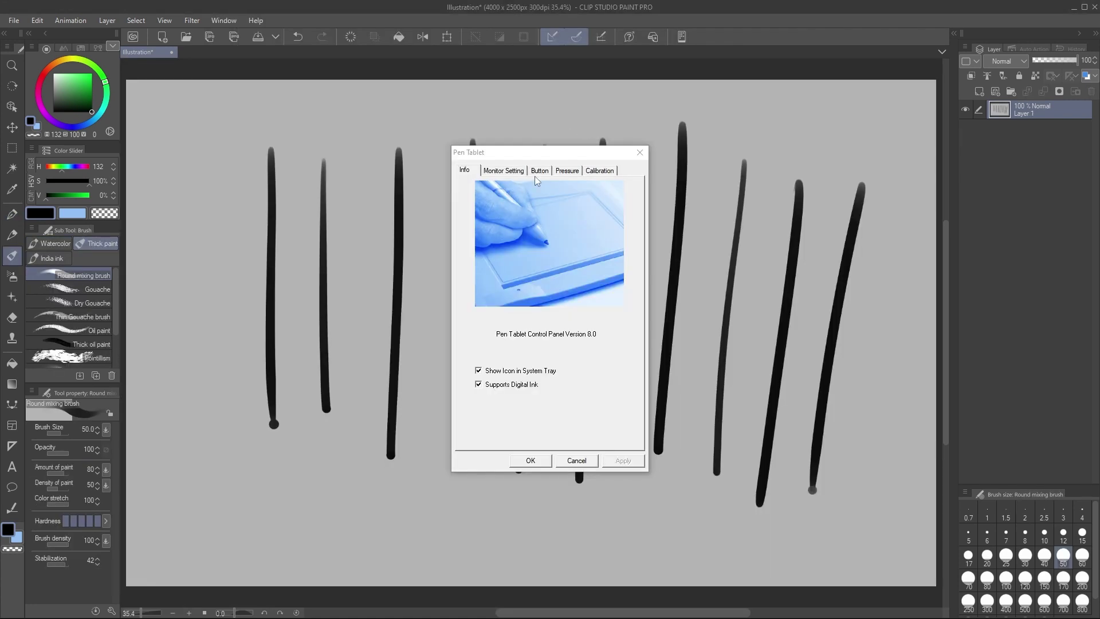
Look through the Monitor and Pen tabs, ending on the Pressure settings
click(504, 170)
click(539, 172)
click(568, 170)
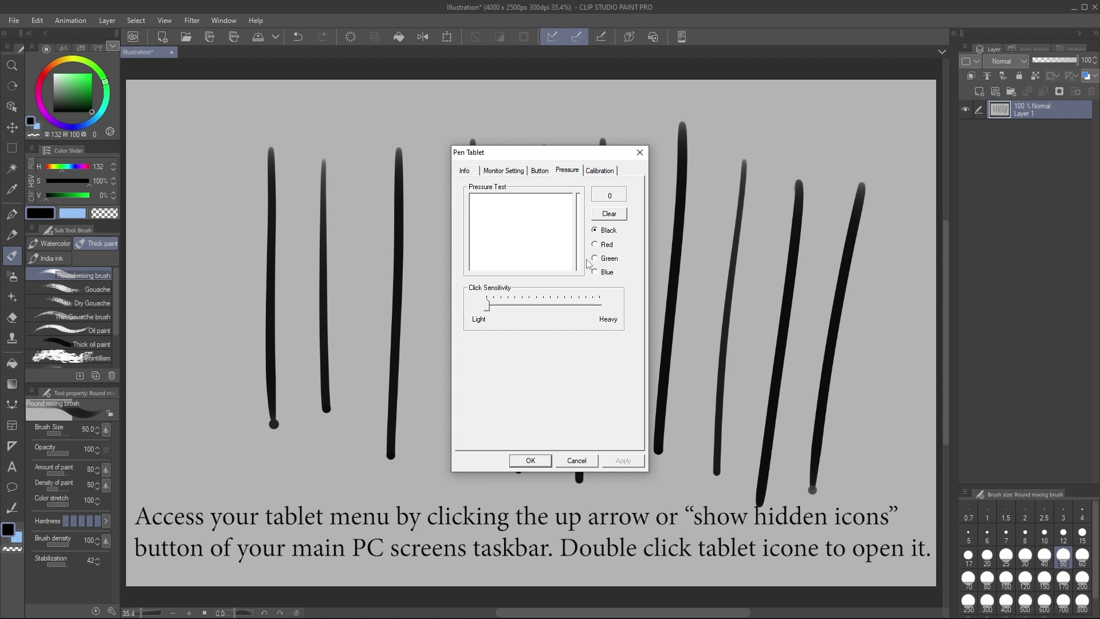
Tap dots and draw three vertical strokes in the Pressure Test box
click(532, 224)
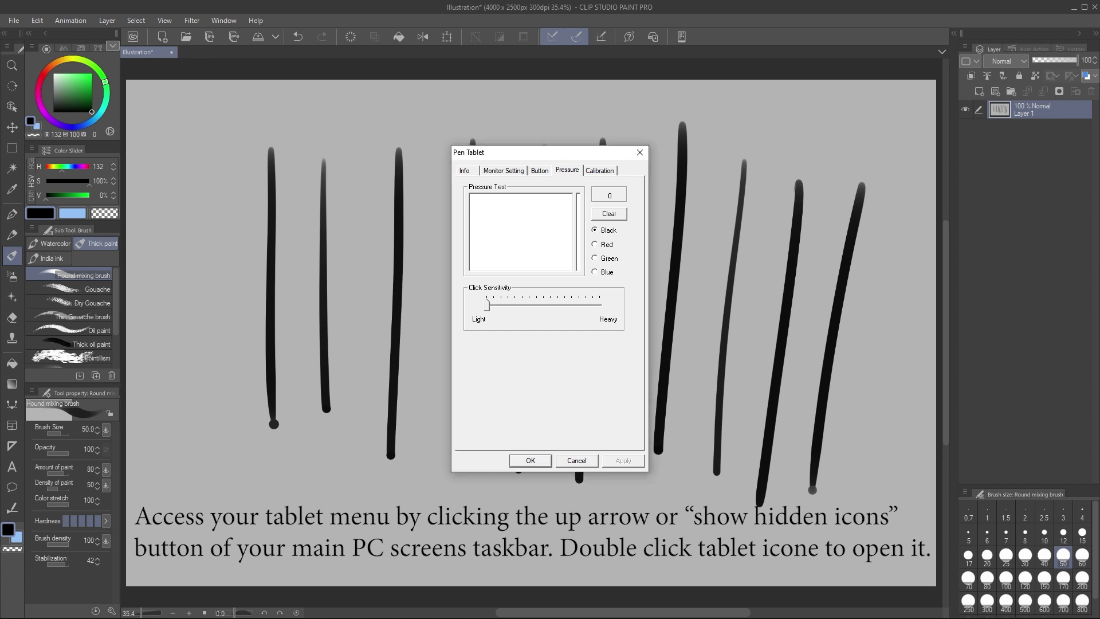
click(540, 221)
drag(527, 216, 529, 257)
click(511, 219)
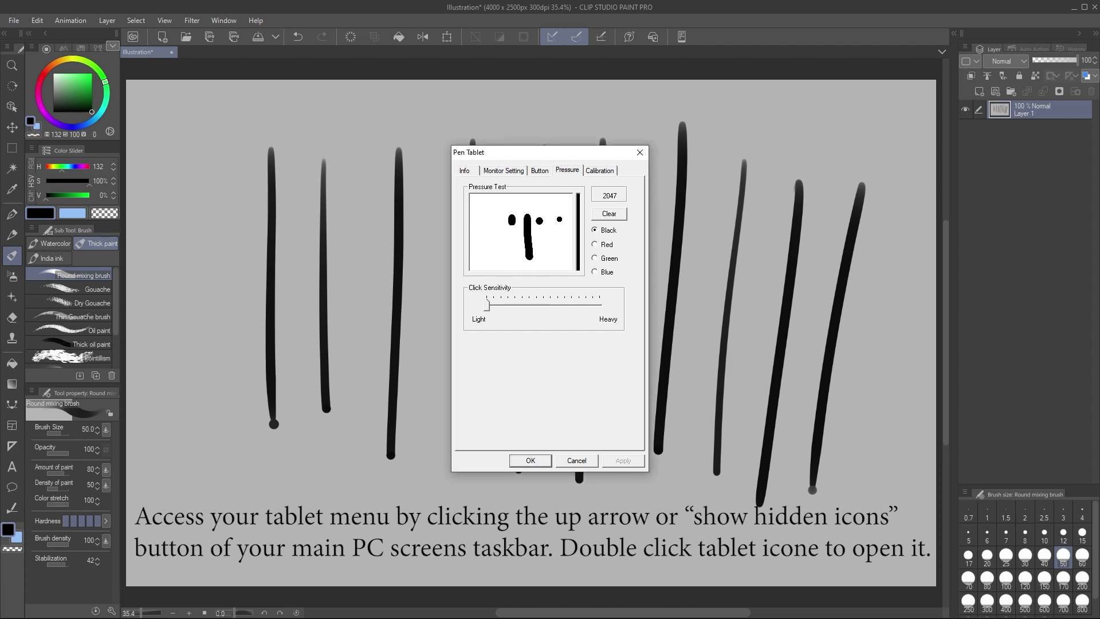
drag(511, 219, 516, 262)
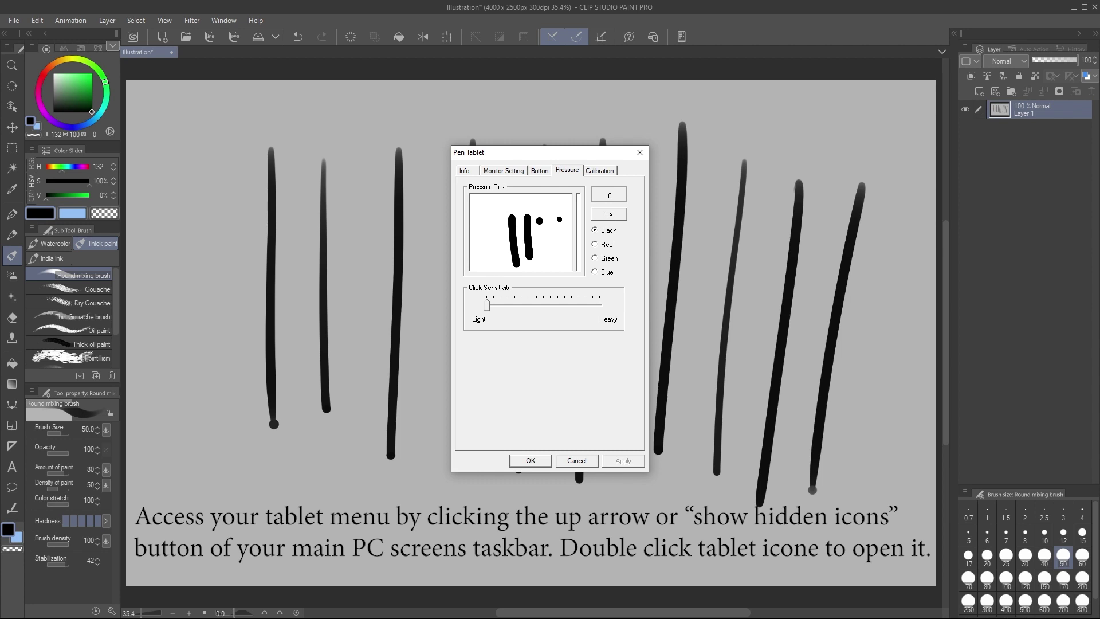
click(494, 205)
drag(494, 207, 499, 268)
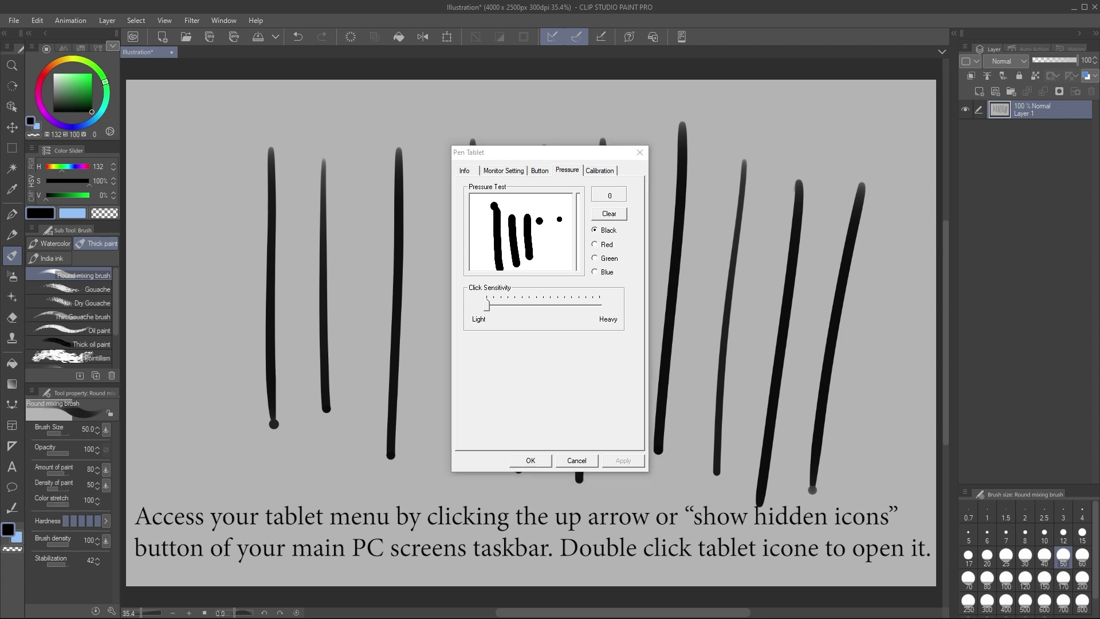
Push Click Sensitivity toward Heavy, clear the test area, and draw two check strokes
click(538, 306)
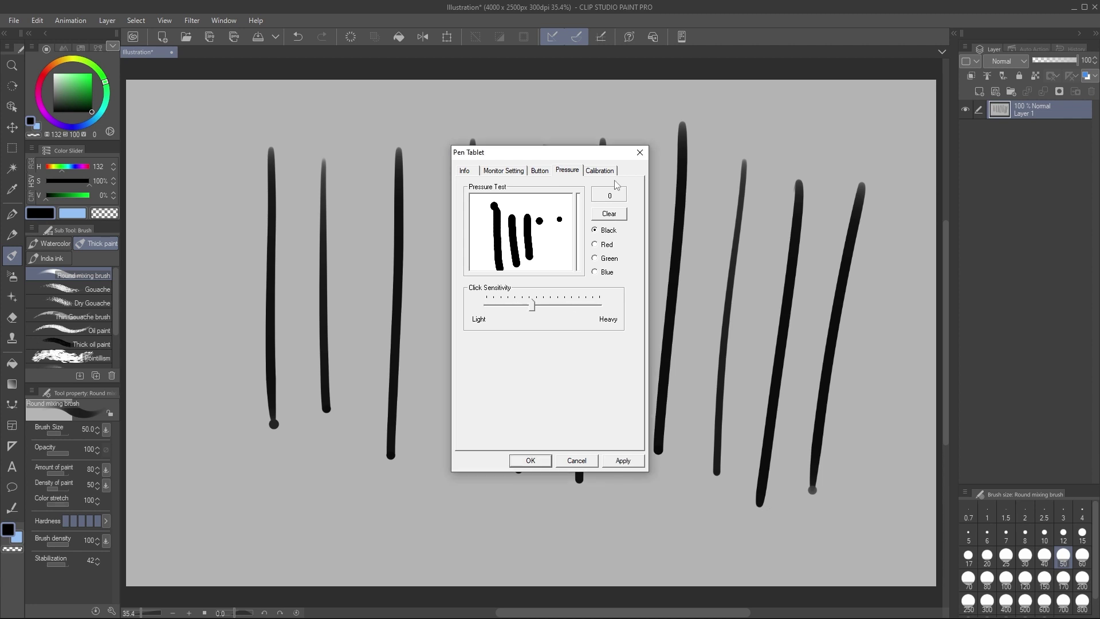
click(609, 213)
drag(536, 307, 587, 308)
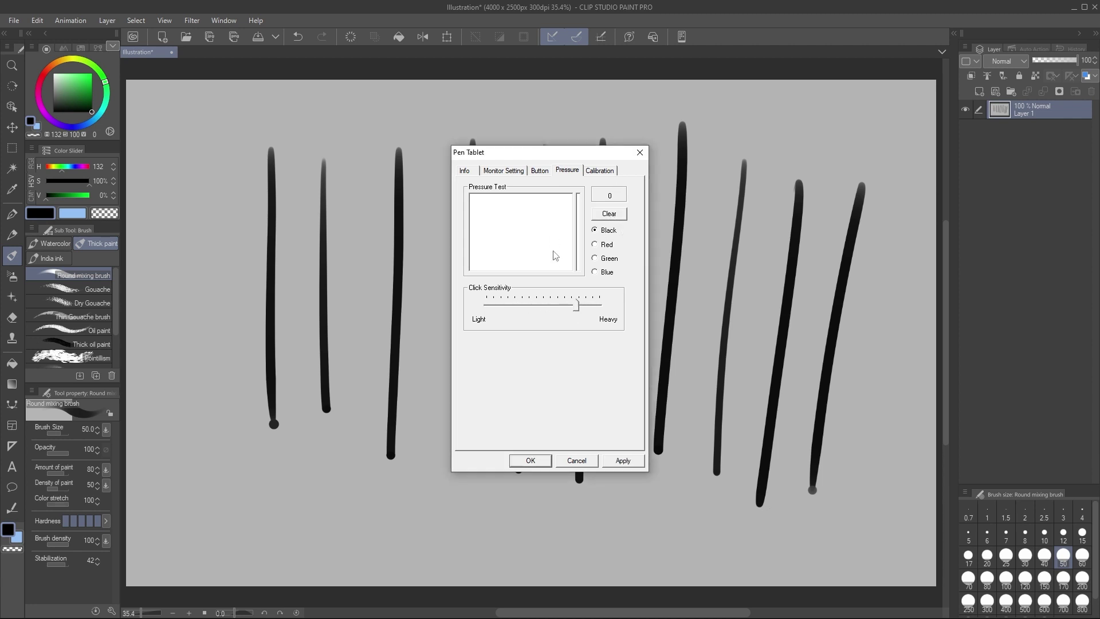
drag(553, 215, 554, 265)
drag(537, 216, 537, 263)
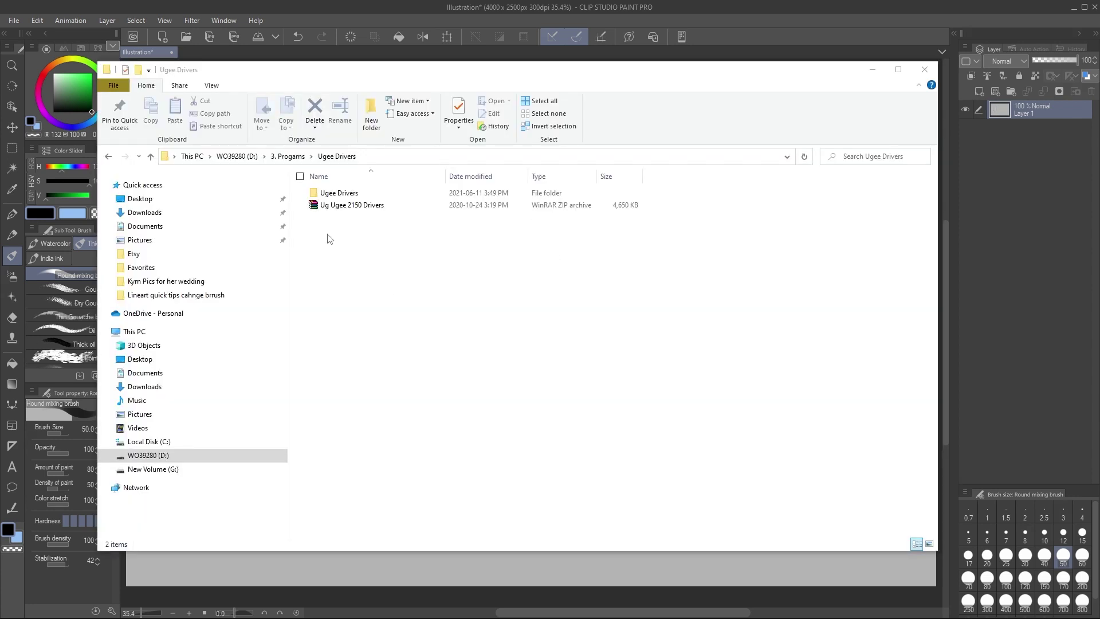
Go into Ugee Drivers > Standard(20180503) and run the SETUP tablet driver installer
click(347, 198)
double_click(347, 199)
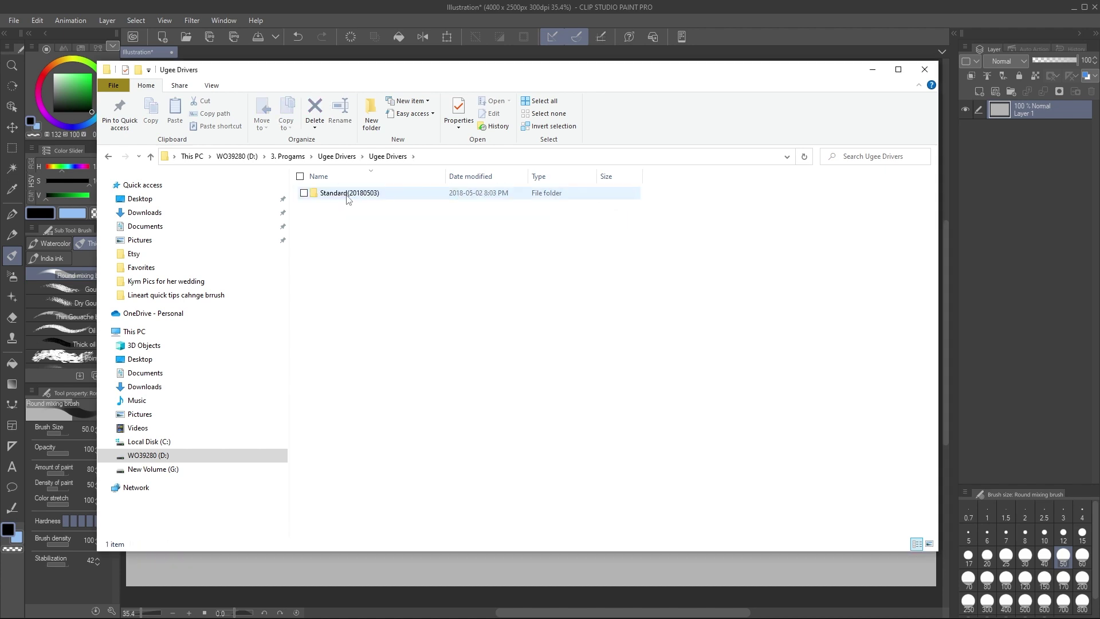
double_click(350, 195)
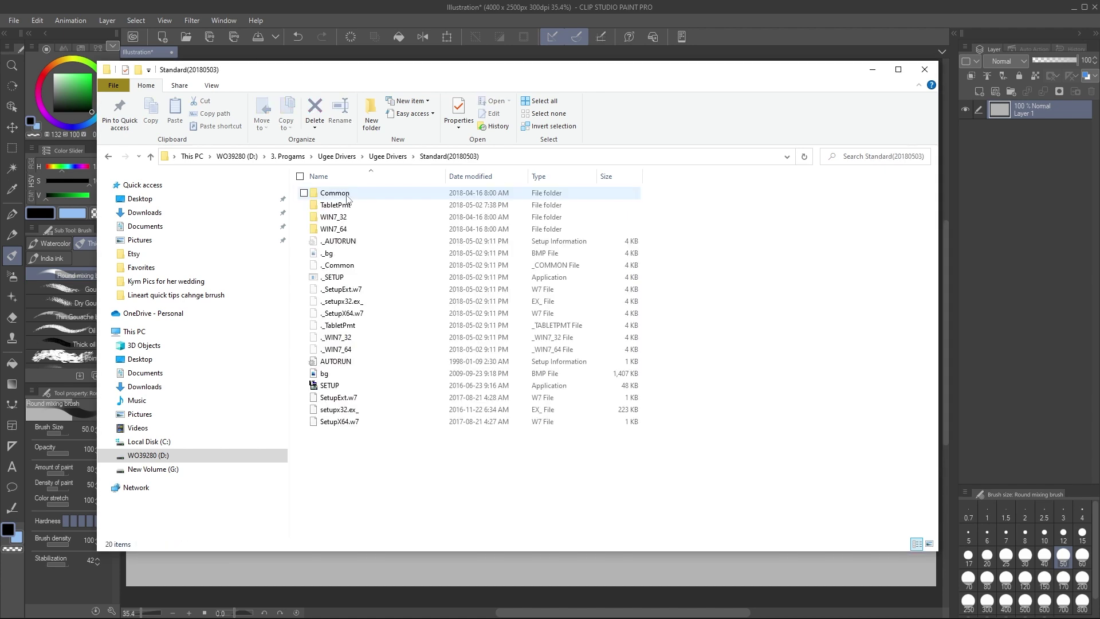
click(348, 387)
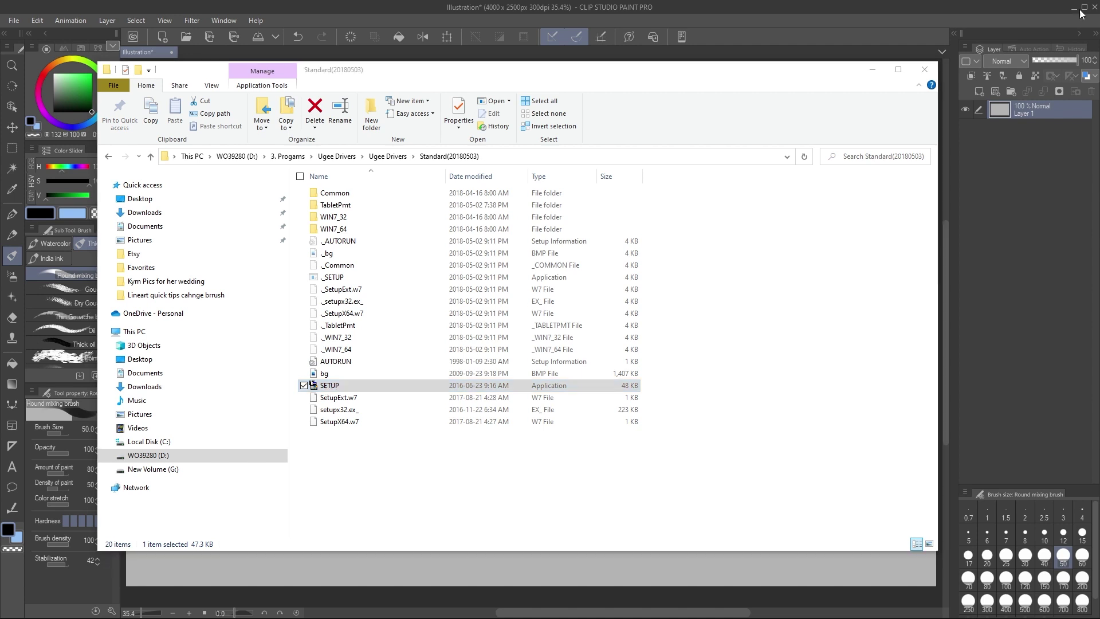
click(516, 295)
Start Pen Pressure Settings from the File menu, then close the Adjust pen pressure dialog
click(14, 20)
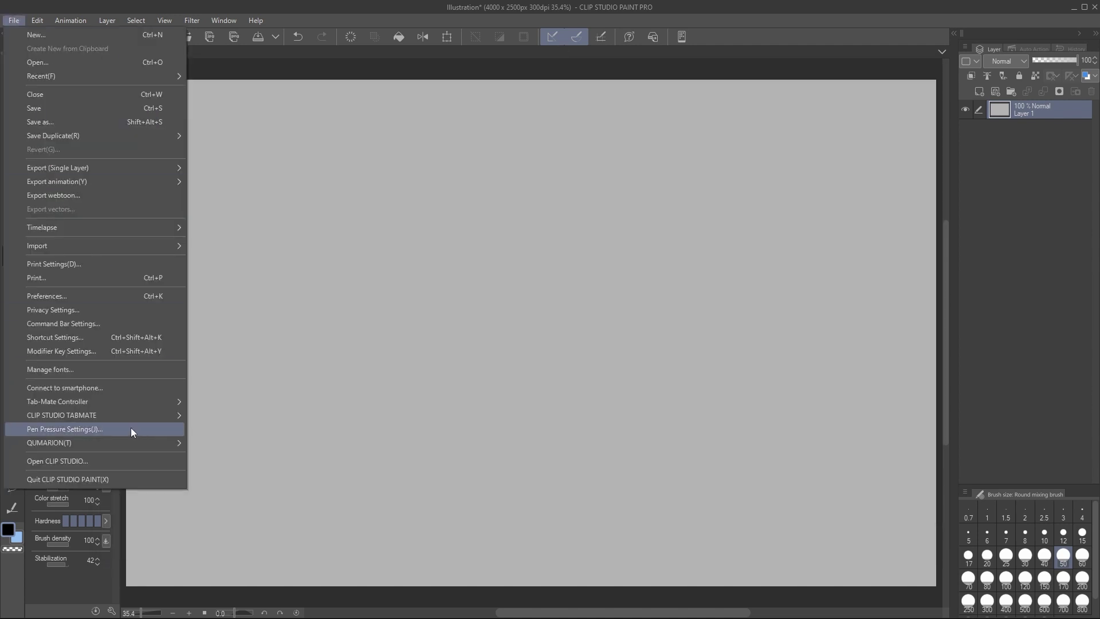
click(91, 429)
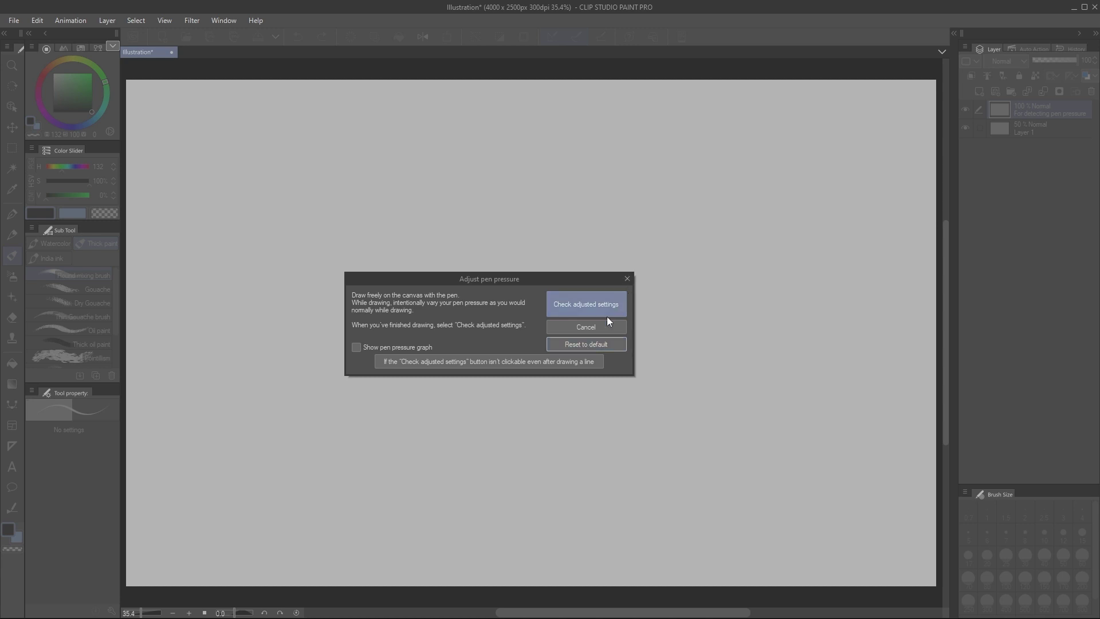
click(627, 280)
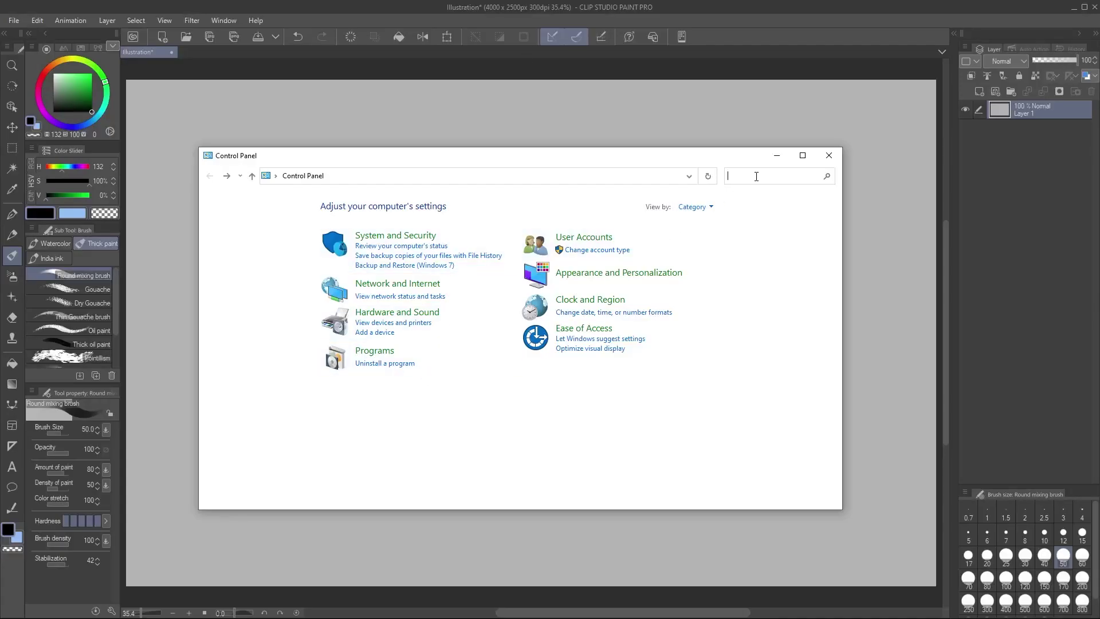
Search Control Panel for 'pen' and bring up the Pen and Touch settings window
text(pebn)
key(BackSpace)
key(BackSpace)
text(n)
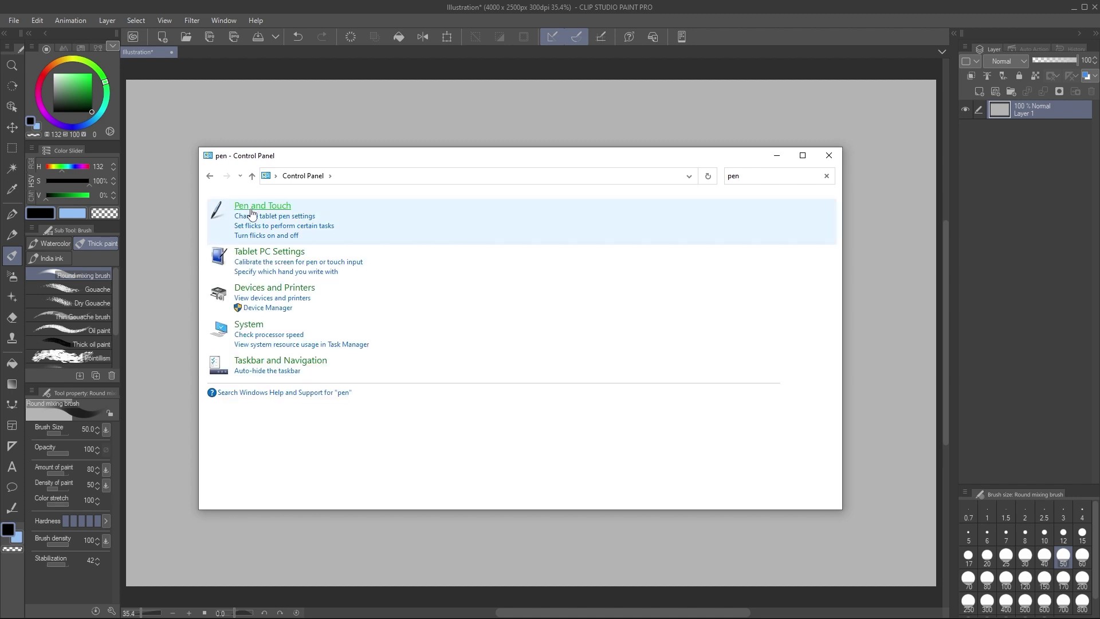
click(252, 214)
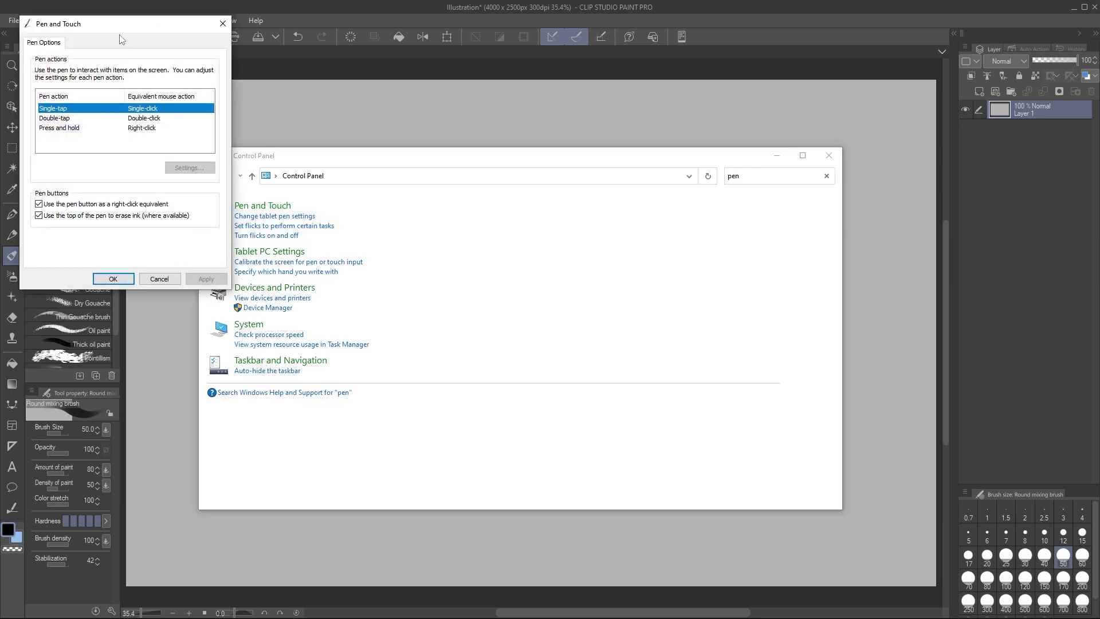
drag(119, 35, 485, 199)
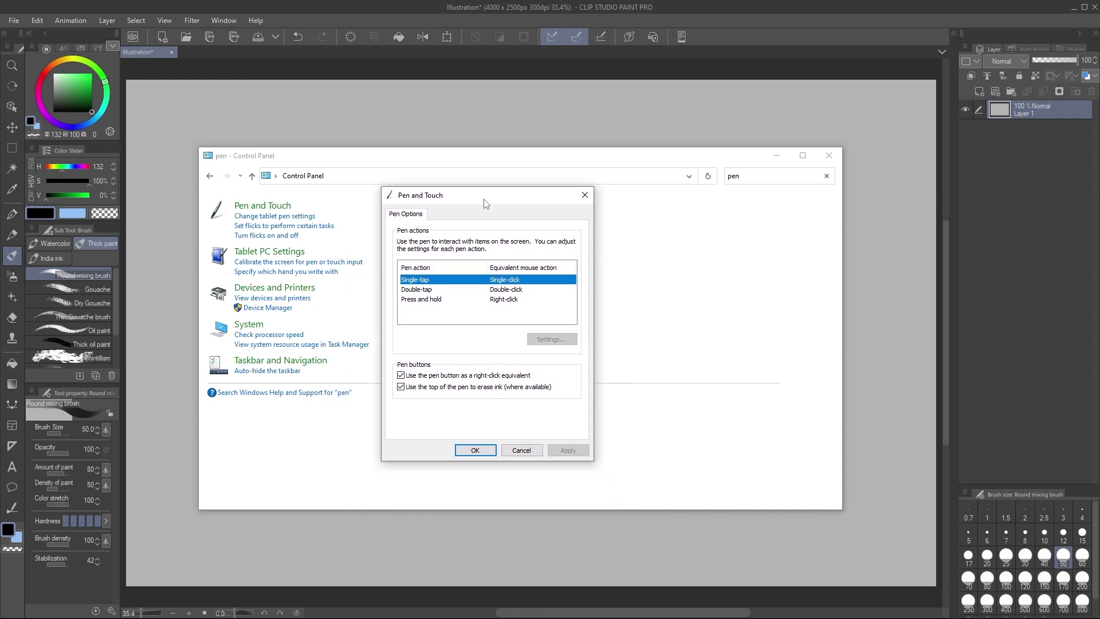
Keep 'Enable press and hold for right-clicking' unchecked for Press and hold and confirm with OK
click(421, 299)
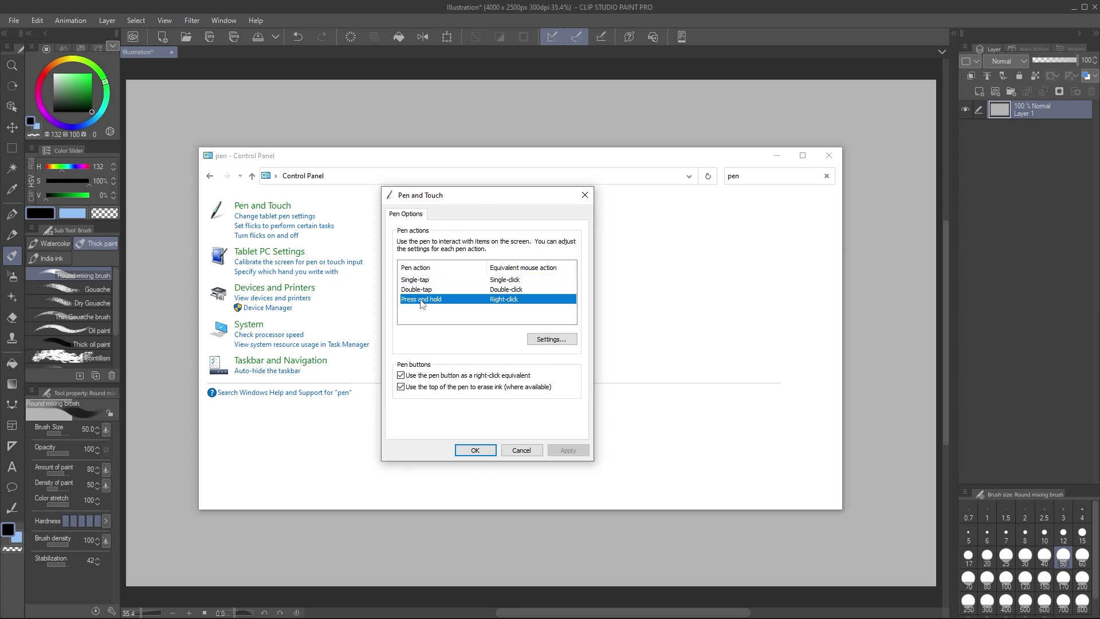
double_click(420, 299)
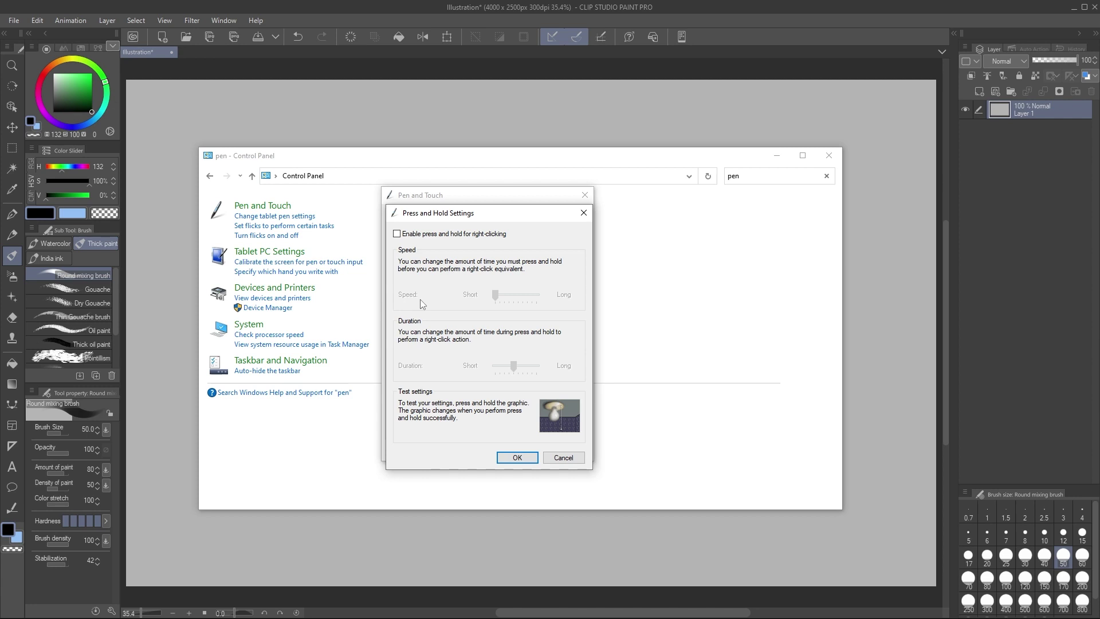
click(583, 212)
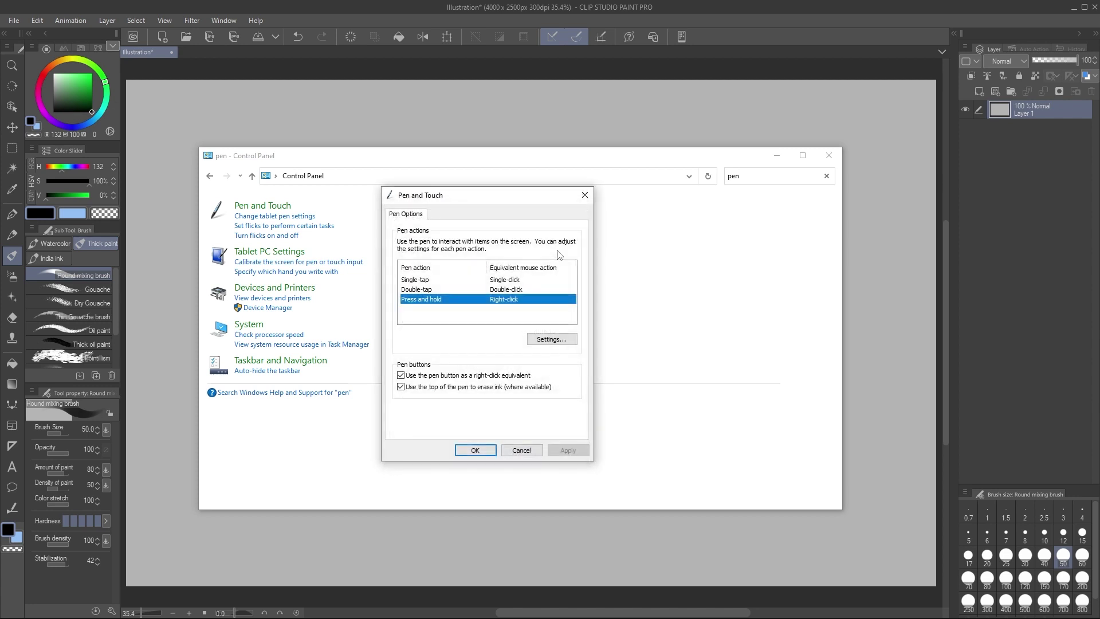
click(550, 339)
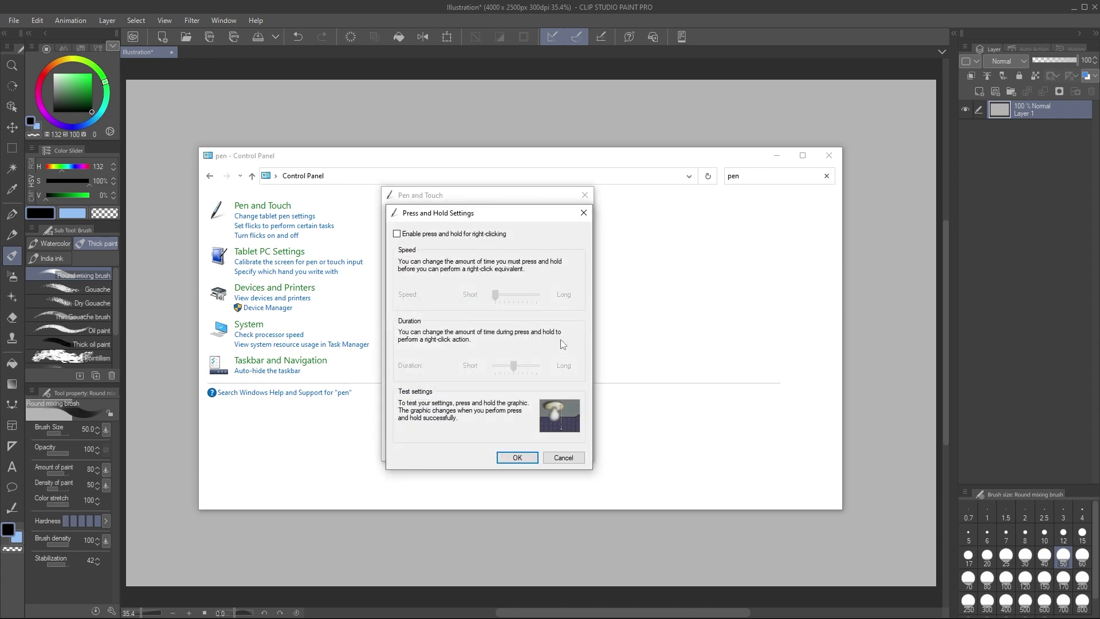
drag(449, 214, 464, 190)
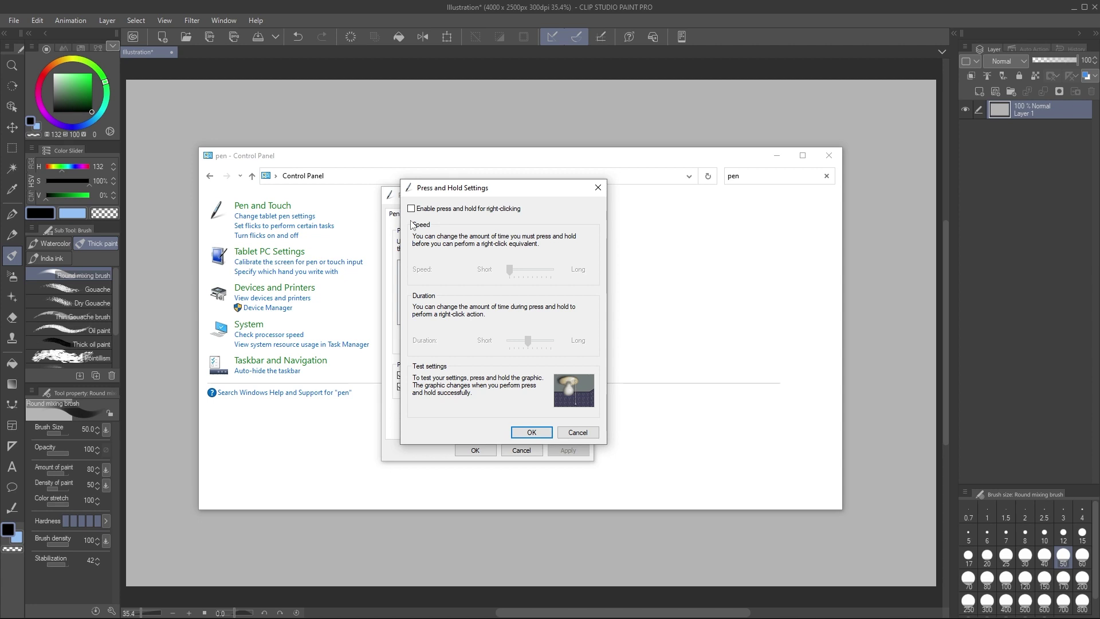
click(532, 433)
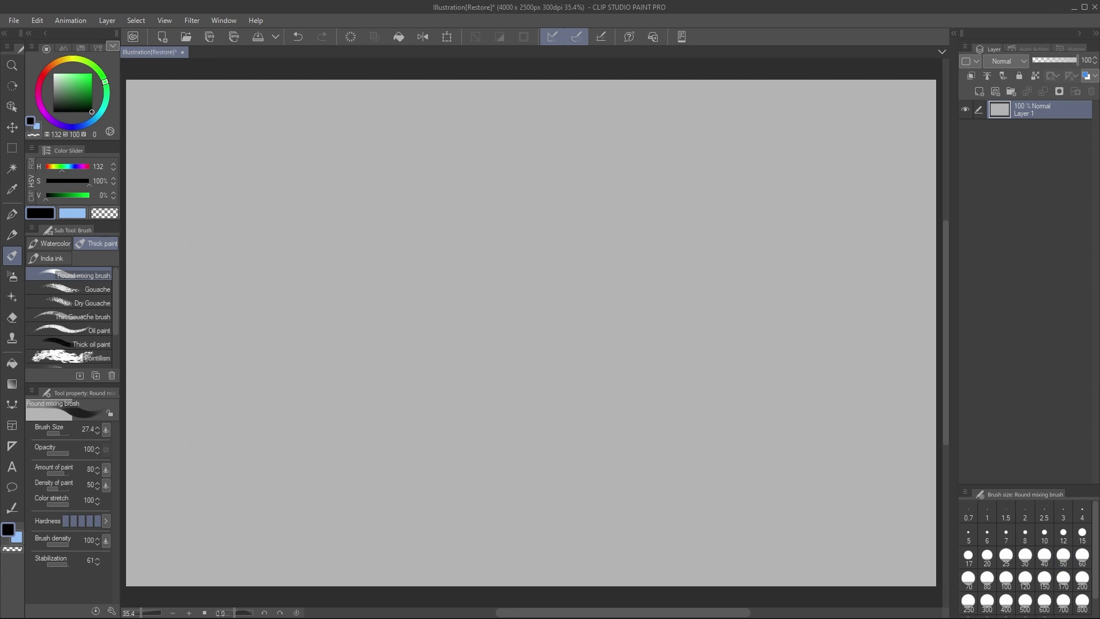
Check CPU load in Task Manager, then place a test dot on the blank G-pen canvas
key(ctrl+shift+Escape)
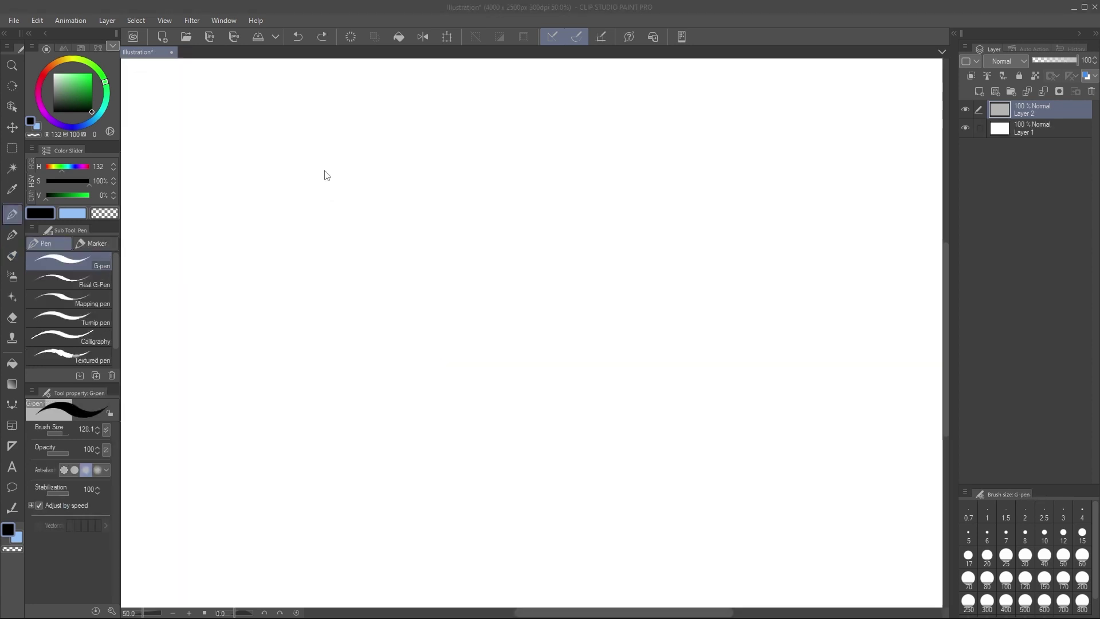
click(302, 158)
Undo the test dot and draw four vertical G-pen test strokes across the canvas
key(ctrl+z)
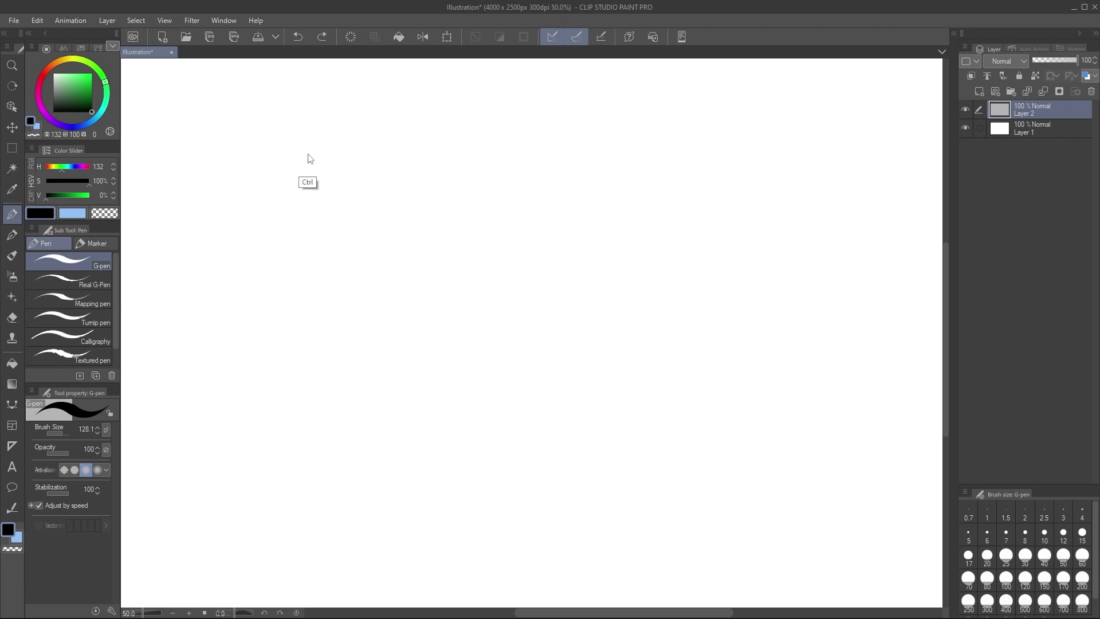
drag(307, 143, 312, 380)
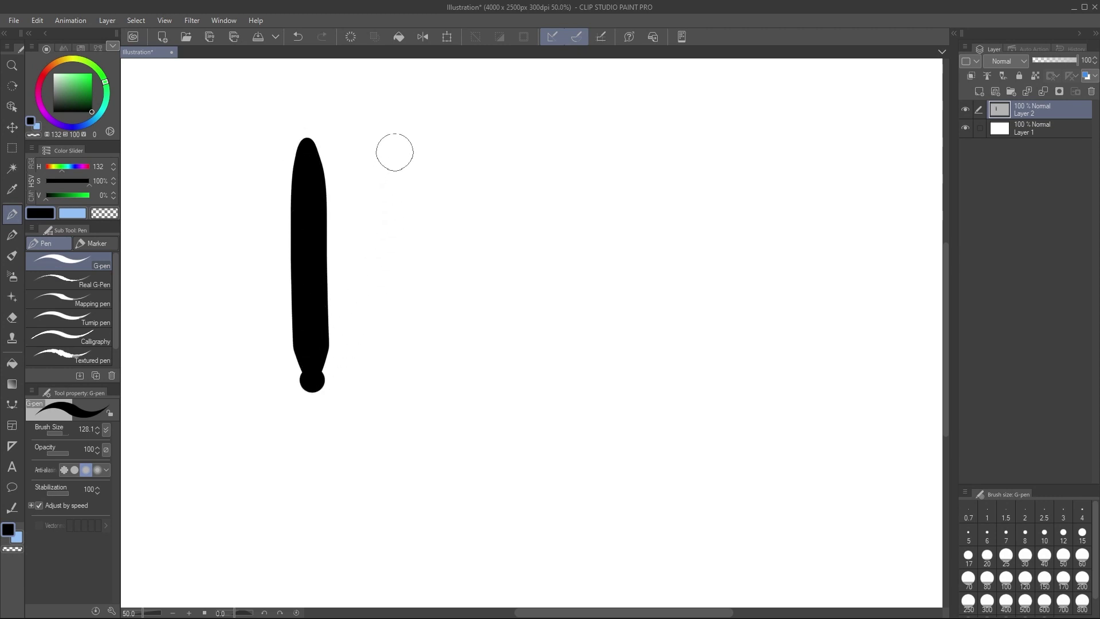
drag(394, 151, 389, 362)
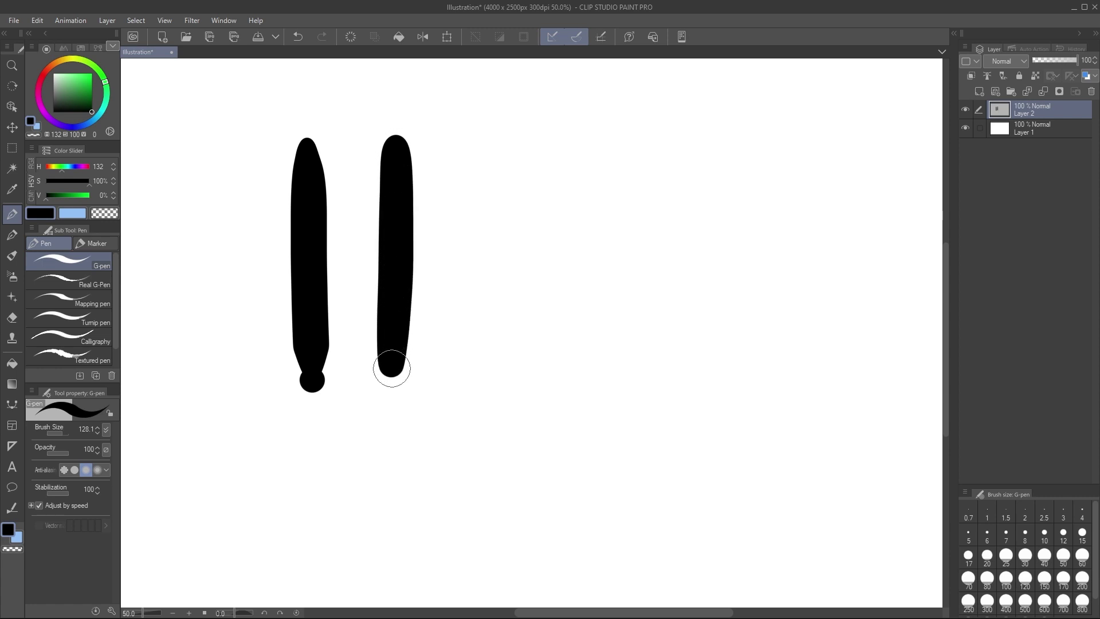
drag(480, 151, 465, 398)
drag(530, 178, 523, 368)
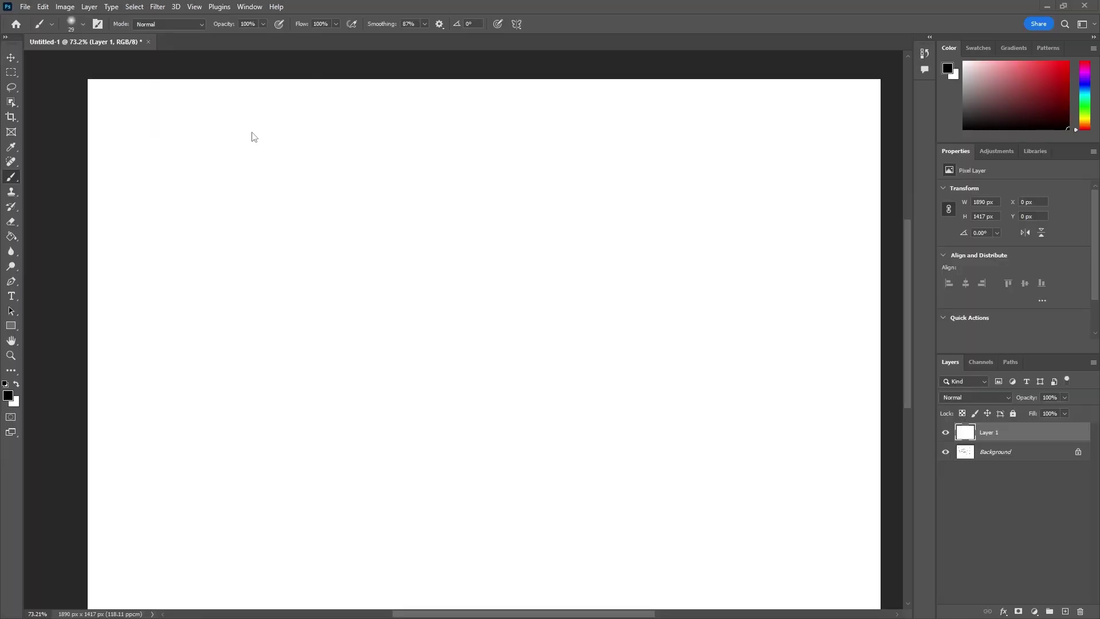
Paint seven slanted Brush tool strokes in Photoshop, adding six stray dots below them
drag(256, 135, 281, 286)
click(299, 353)
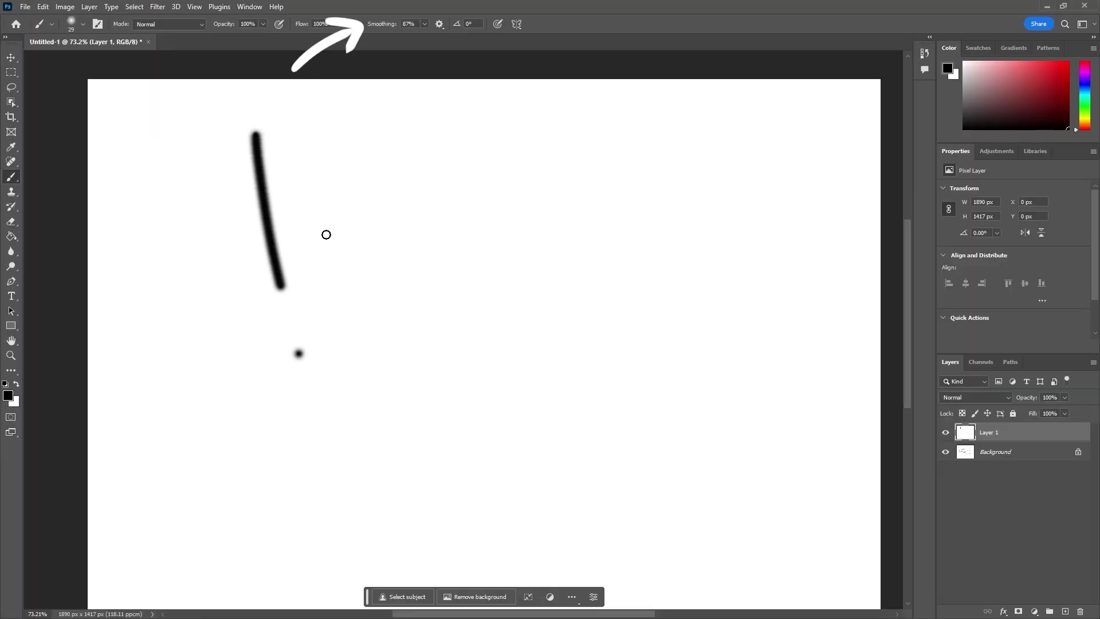
drag(307, 141, 340, 310)
click(362, 382)
drag(359, 159, 388, 300)
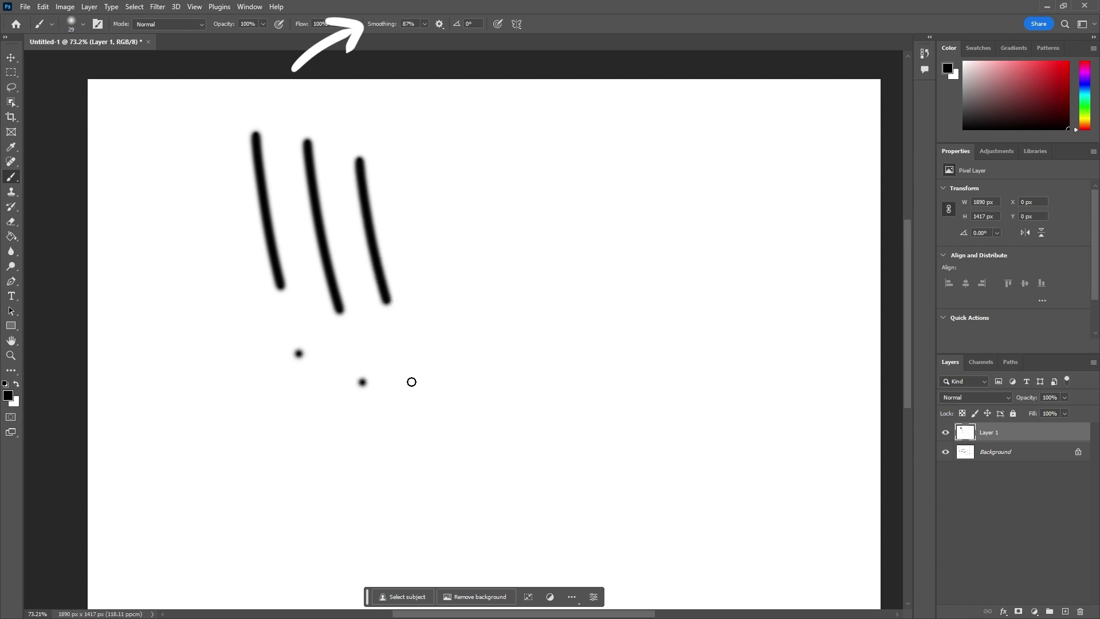
drag(406, 182, 434, 314)
click(453, 382)
drag(460, 172, 474, 265)
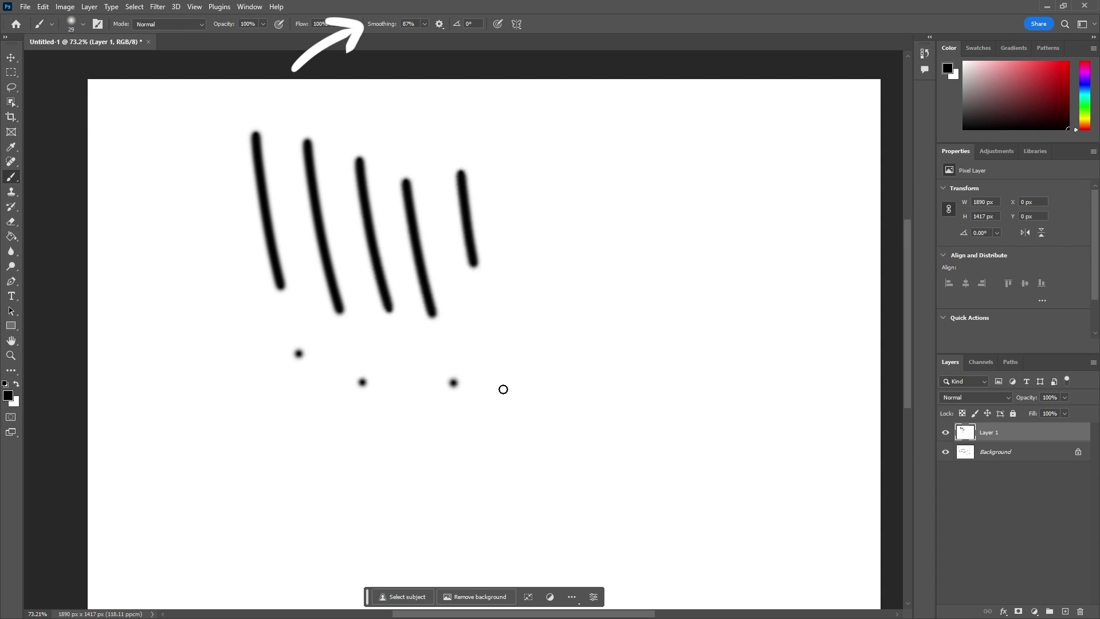
click(513, 404)
drag(526, 182, 557, 342)
click(576, 406)
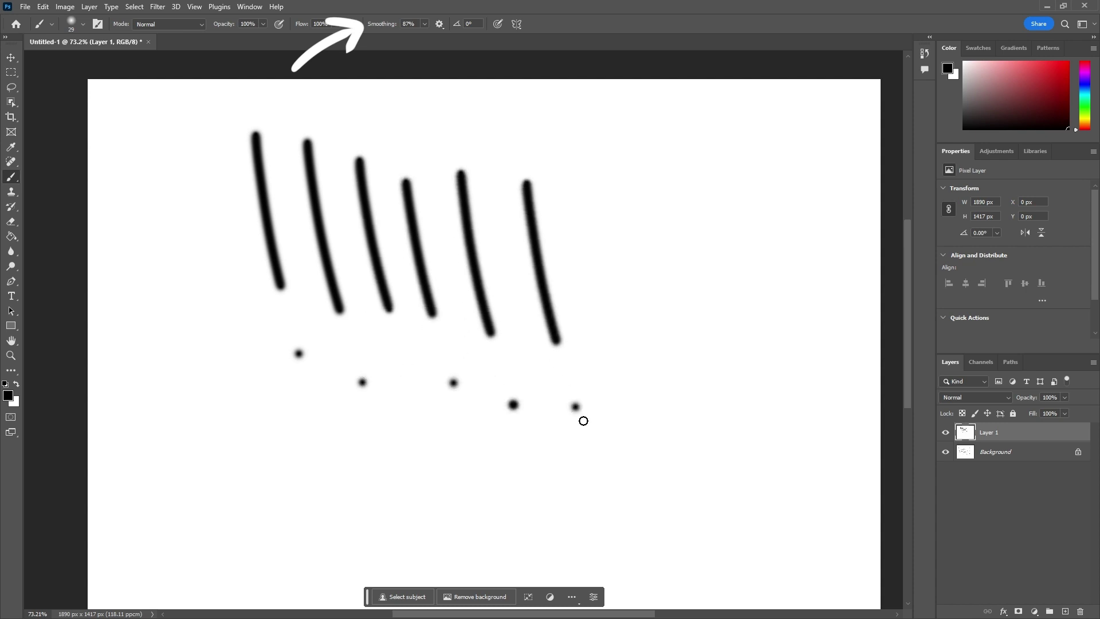
drag(580, 170, 589, 216)
click(601, 265)
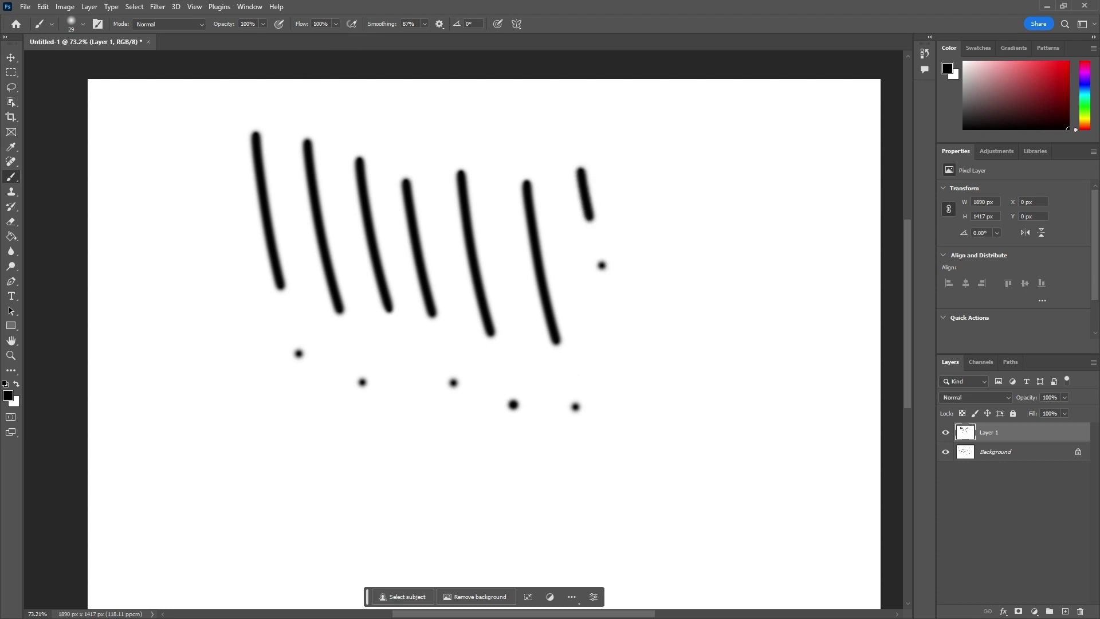
Use Edit > Undo Brush Tool four times, removing the last two strokes and two dots
click(43, 7)
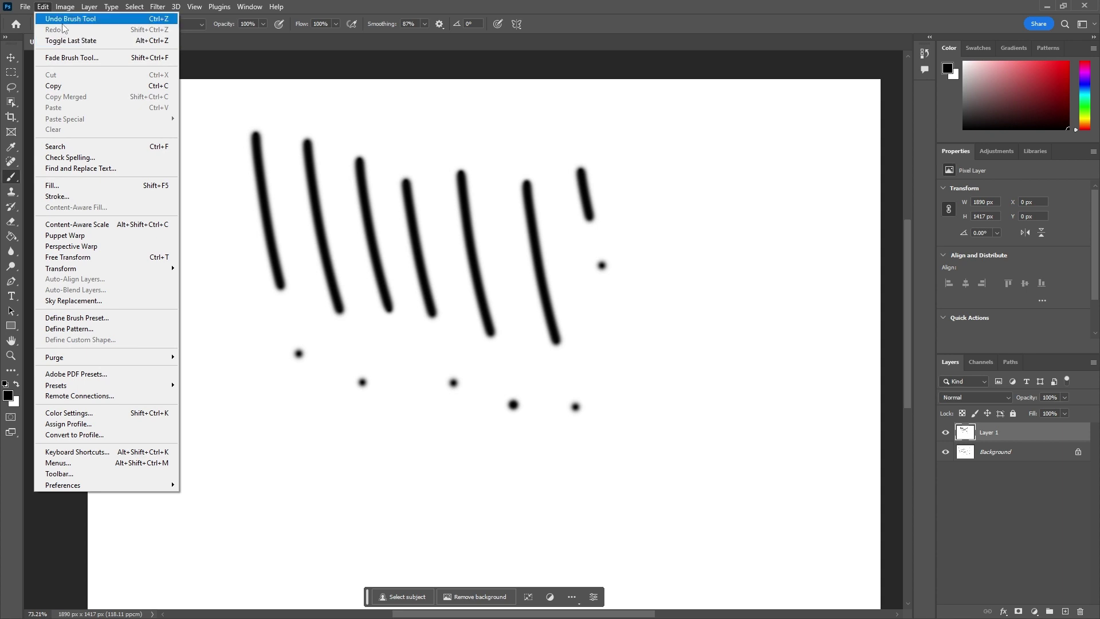
click(51, 18)
click(43, 7)
click(49, 18)
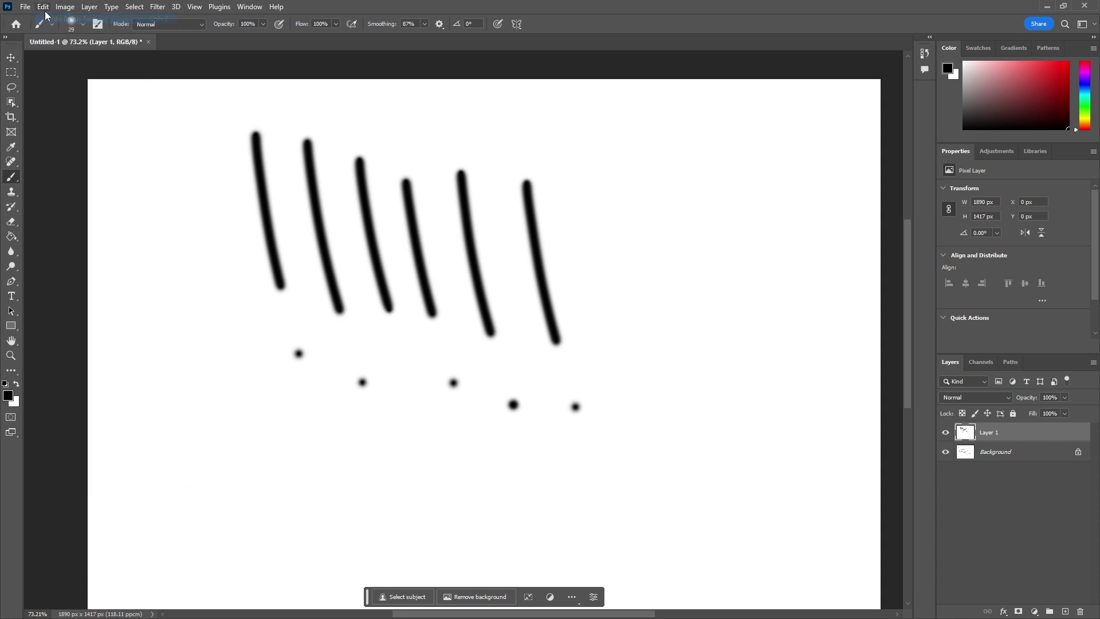
click(44, 7)
click(49, 19)
click(43, 6)
click(49, 18)
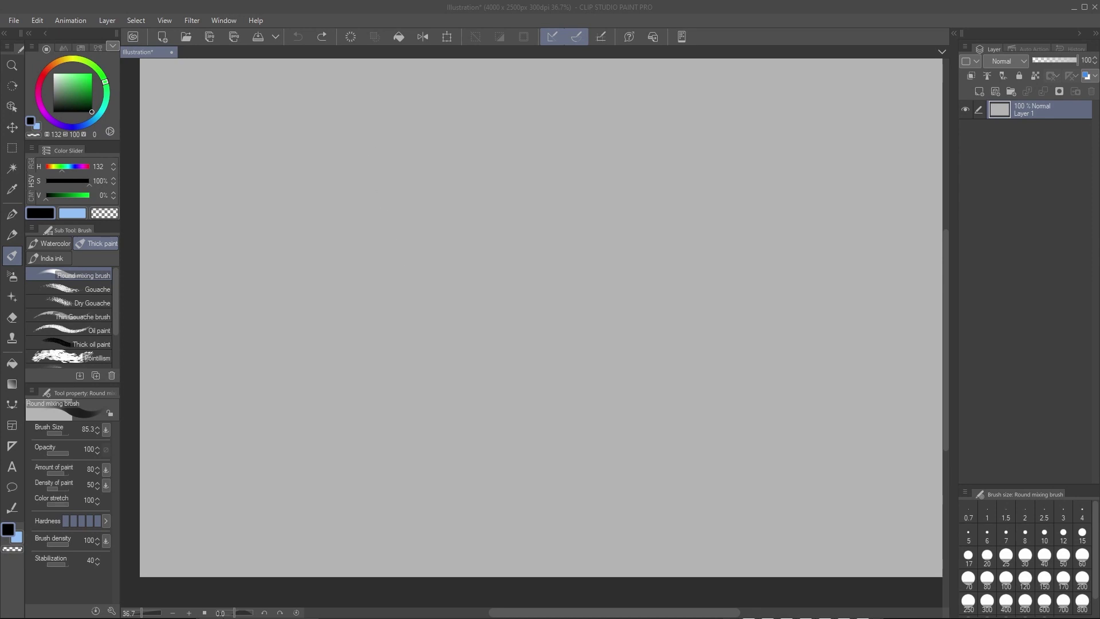
Paint two long vertical Round mixing brush strokes, undo them, repaint two, and undo the latest
mouse_move(383, 116)
mouse_down()
mouse_move(384, 293)
mouse_move(402, 402)
mouse_up()
mouse_move(443, 150)
mouse_down()
mouse_move(444, 312)
mouse_move(460, 385)
mouse_up()
key(ctrl+z)
key(ctrl+z)
key(ctrl+z)
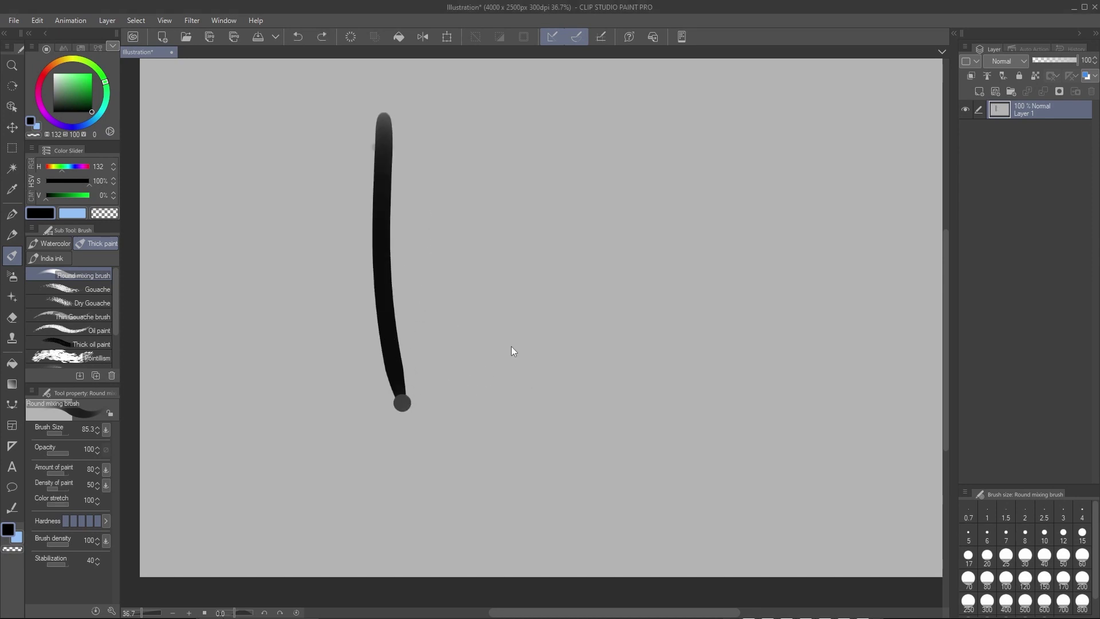
drag(439, 125, 488, 452)
mouse_move(376, 134)
mouse_down()
mouse_move(402, 413)
mouse_move(425, 478)
mouse_up()
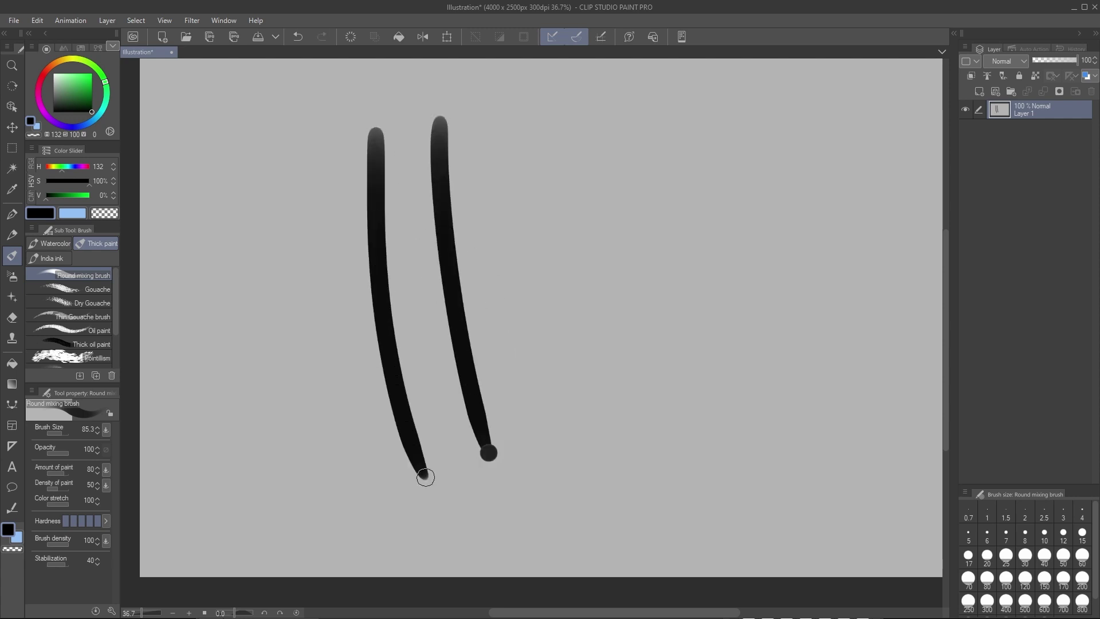
key(ctrl+z)
key(ctrl+z)
key(ctrl+z)
key(ctrl+z)
key(ctrl+z)
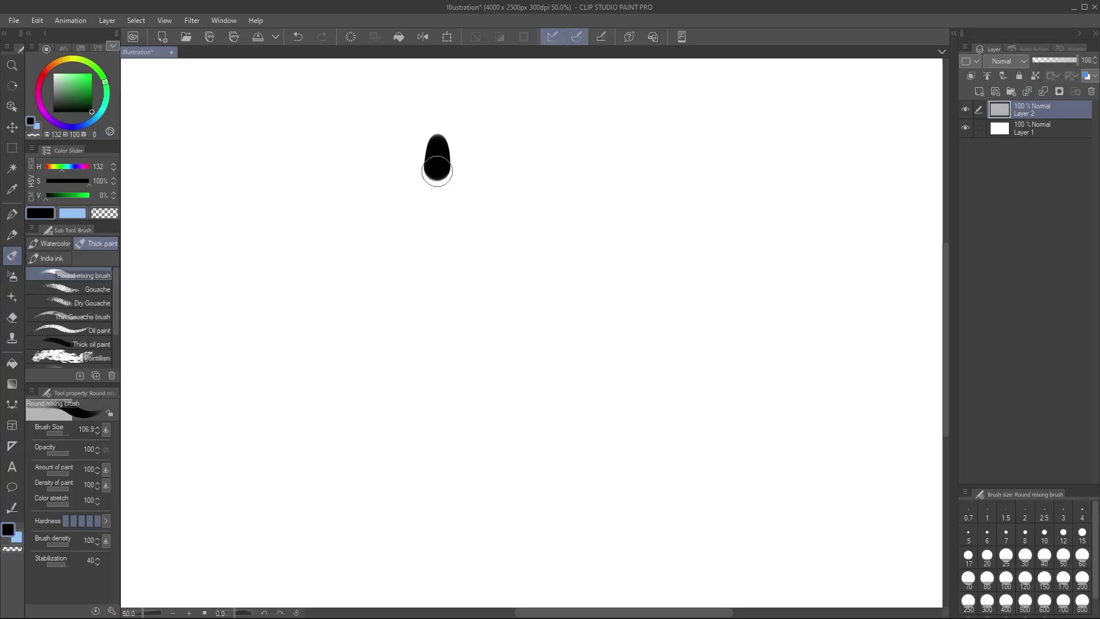
Draw five vertical test strokes on Layer 2, then clear the layer
drag(437, 155, 426, 458)
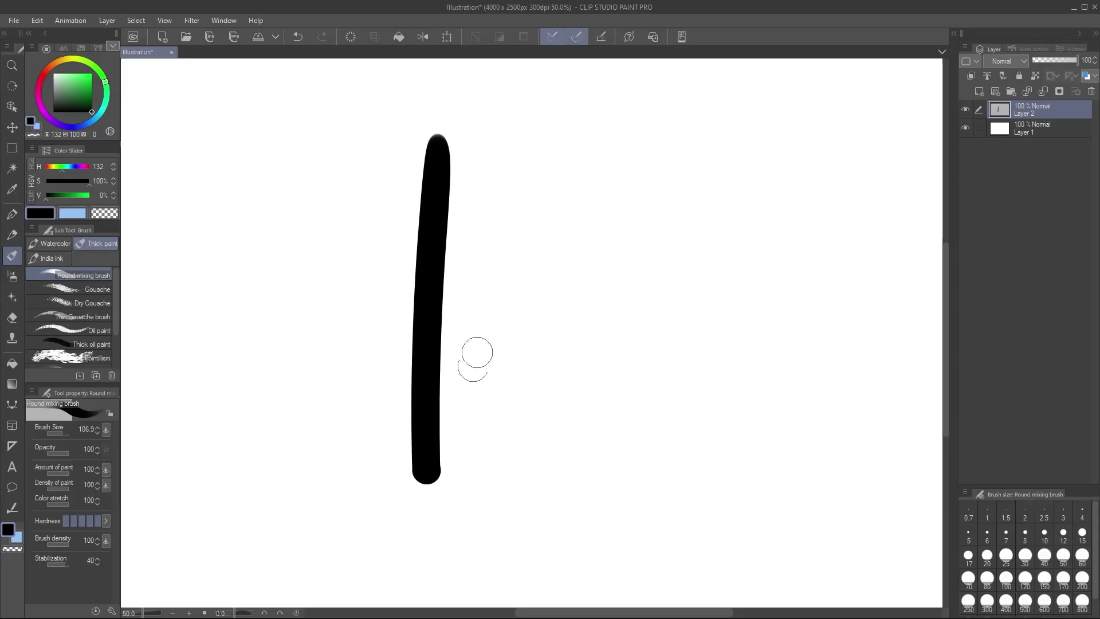
drag(533, 135, 526, 468)
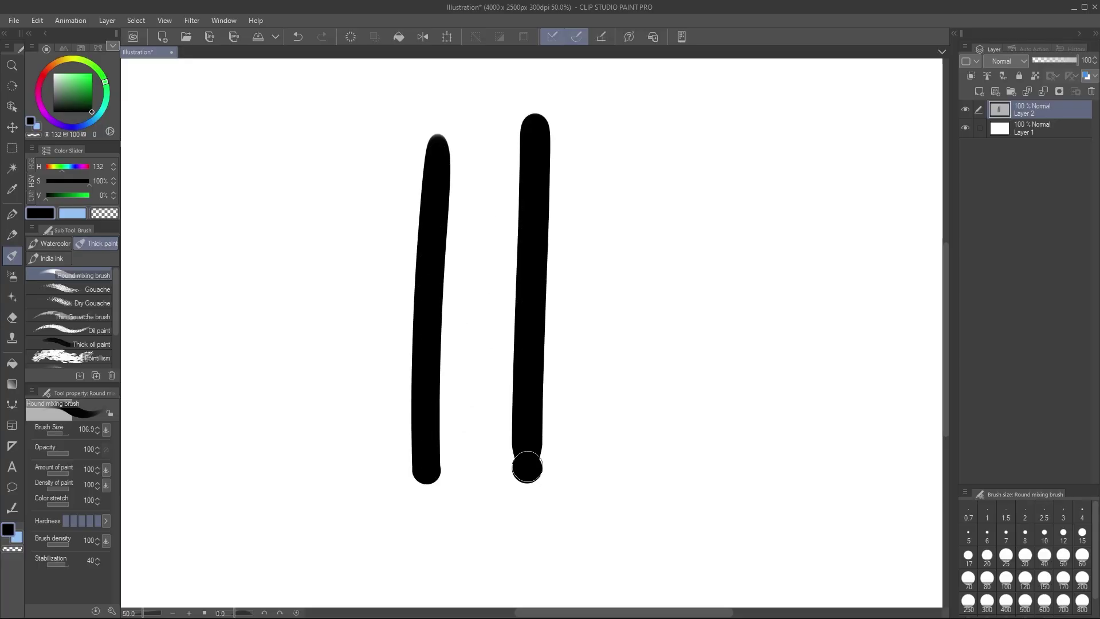
drag(631, 131, 611, 464)
drag(720, 144, 685, 476)
drag(793, 143, 774, 480)
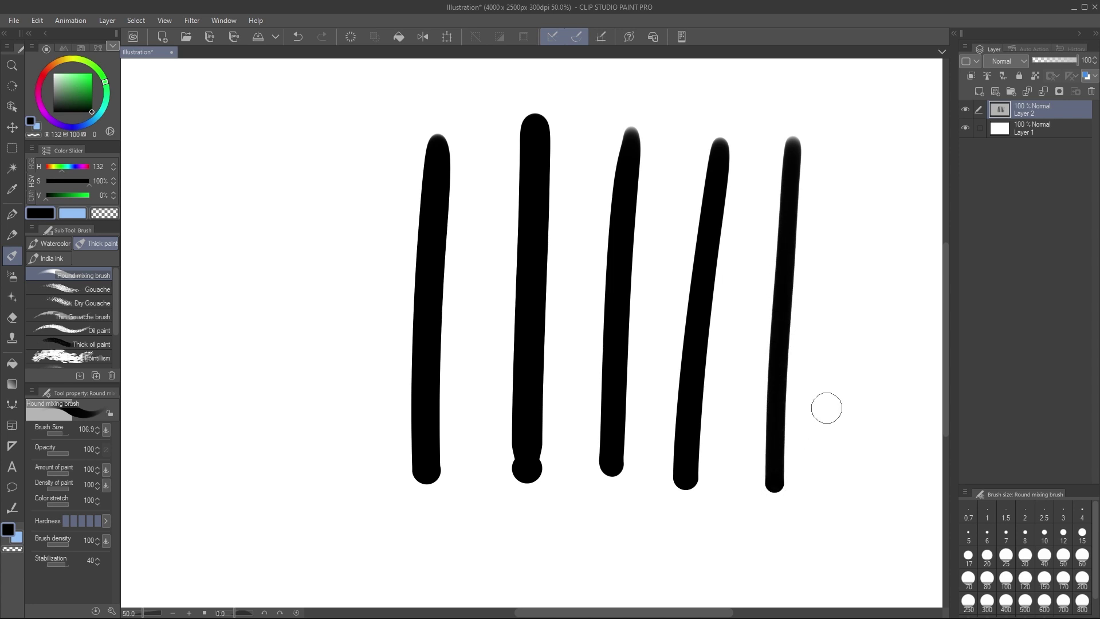
click(350, 36)
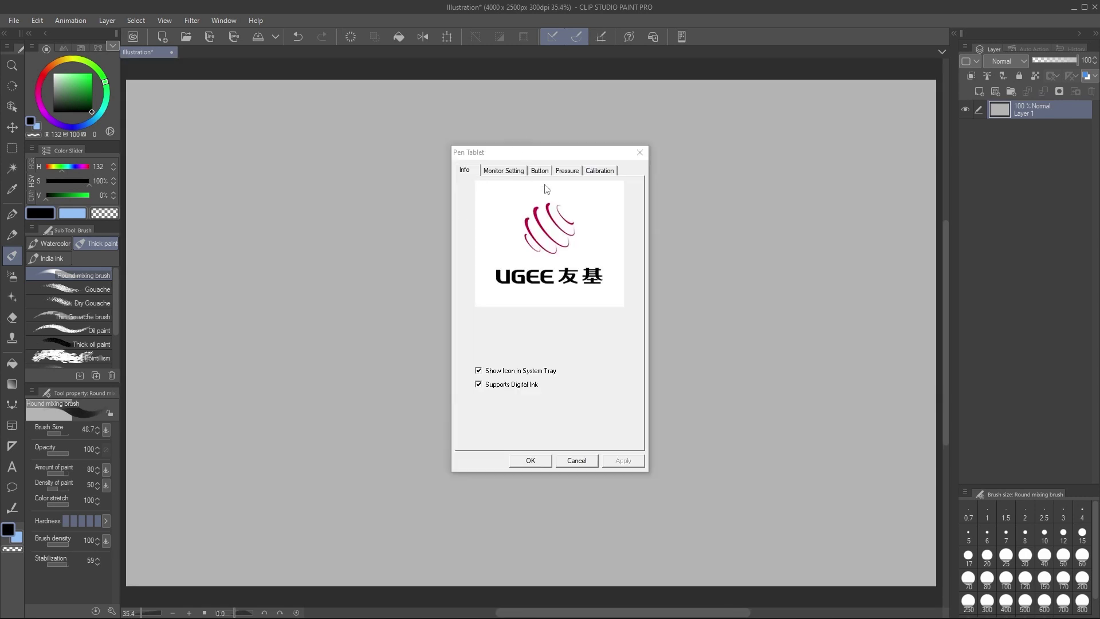
Set Click Sensitivity to Light on the Pressure tab, then Apply and OK
click(569, 171)
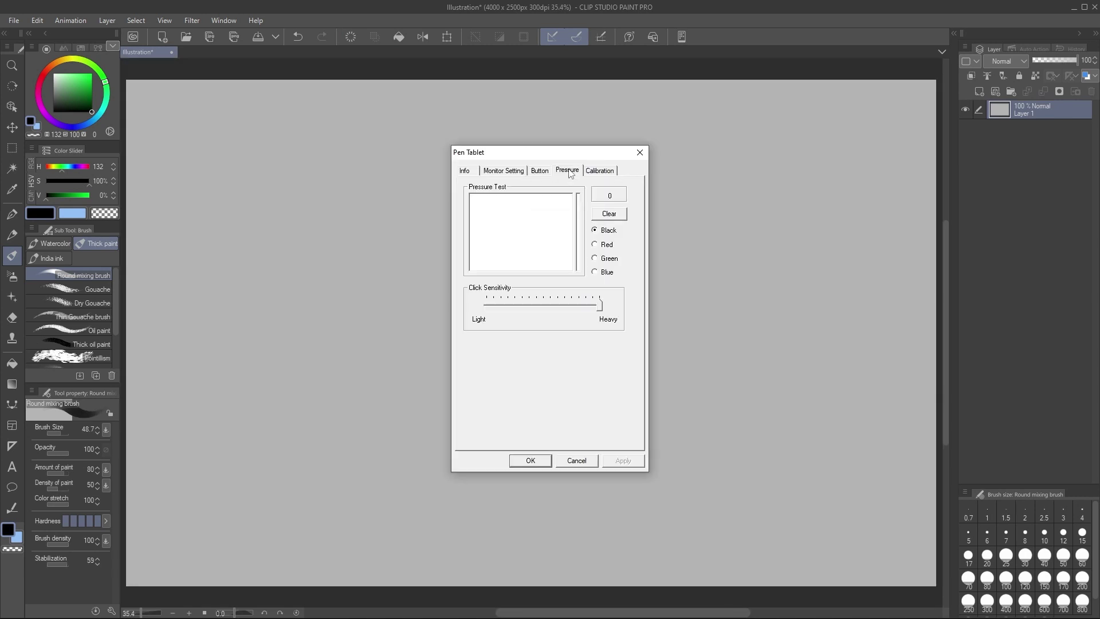
drag(533, 309, 468, 315)
click(623, 465)
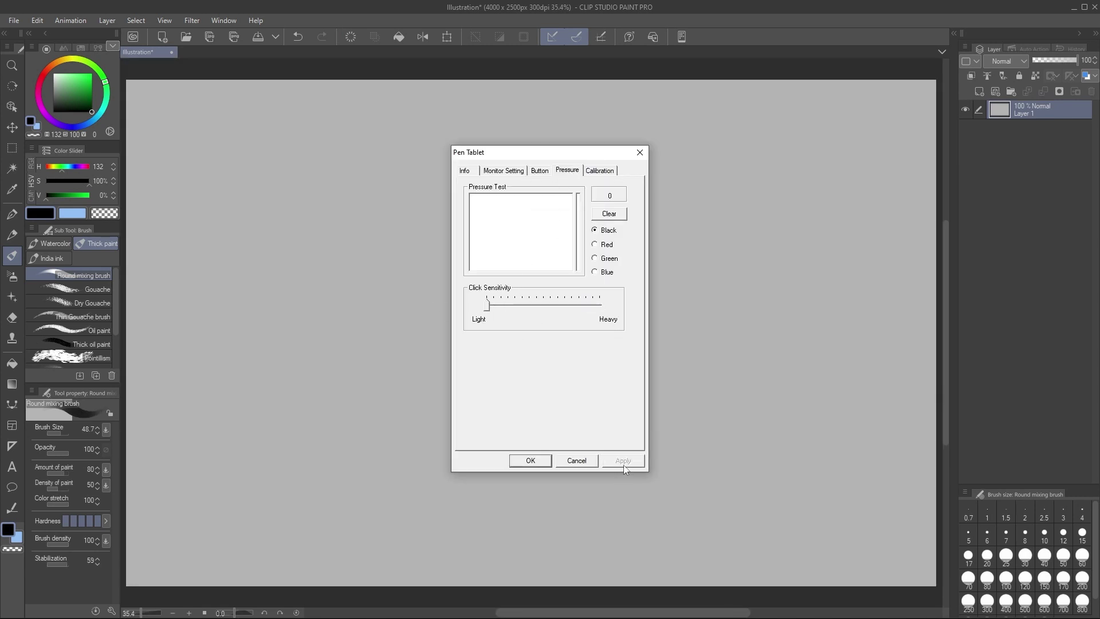
click(530, 461)
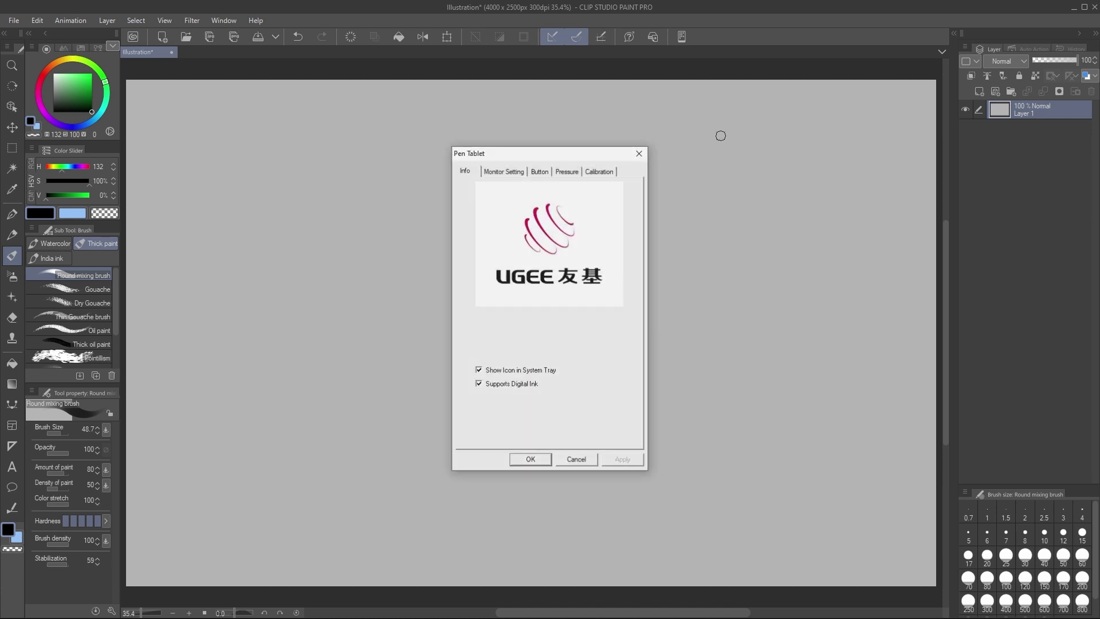
Scribble five strokes in the Pressure Test box, close the driver, and draw a long canvas stroke
click(569, 172)
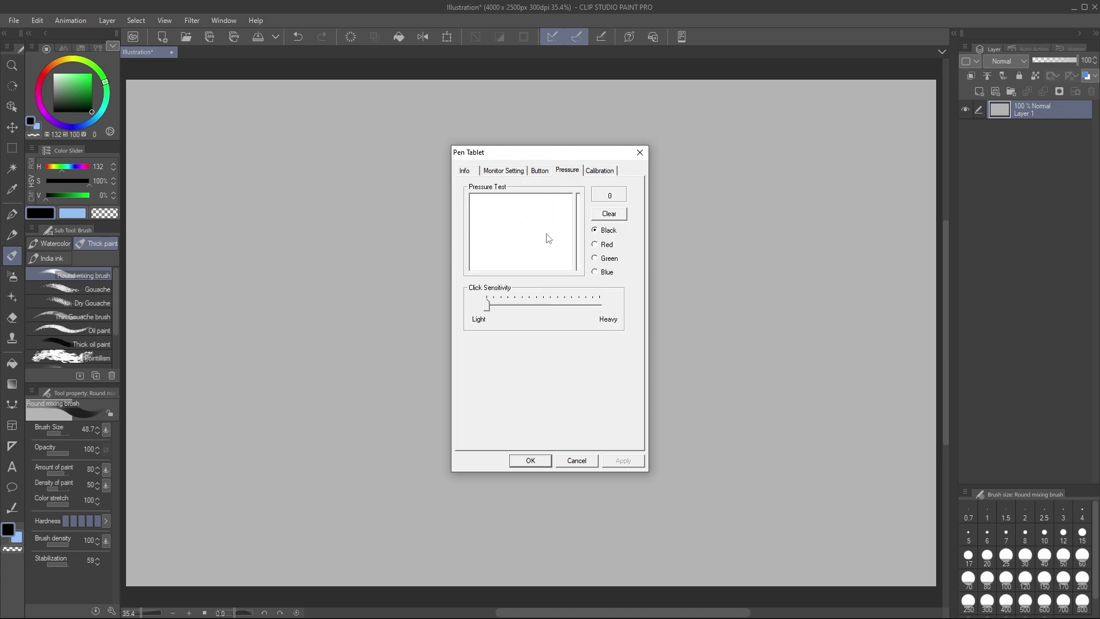
drag(561, 211, 560, 251)
drag(554, 215, 548, 254)
drag(542, 220, 534, 256)
drag(528, 222, 518, 254)
drag(511, 223, 497, 253)
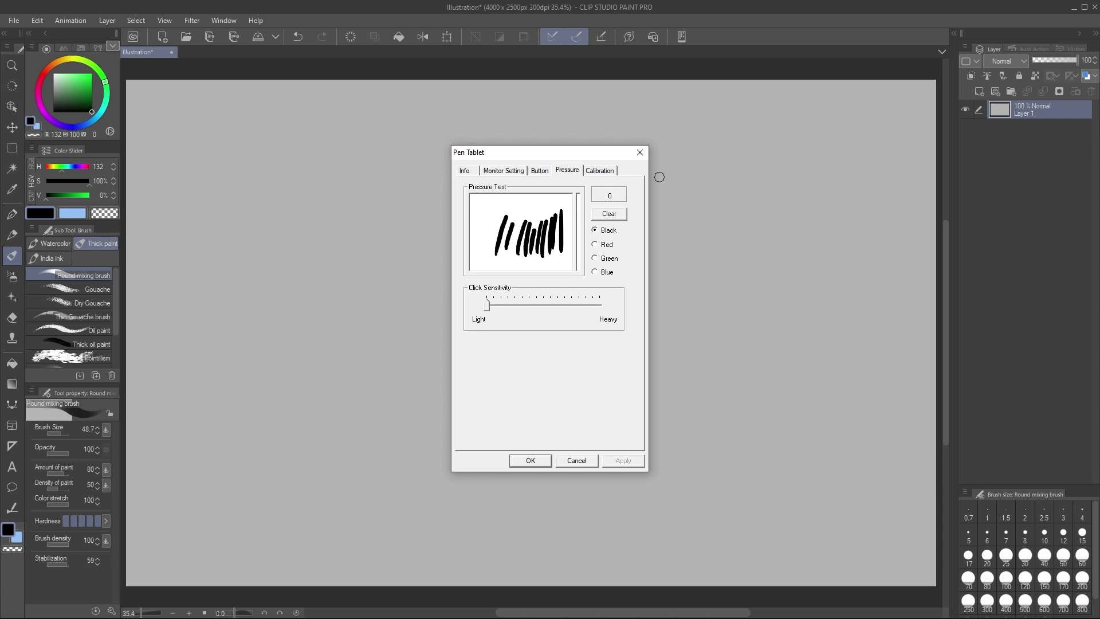
click(547, 461)
mouse_move(329, 127)
mouse_down()
mouse_move(315, 330)
mouse_move(337, 441)
mouse_up()
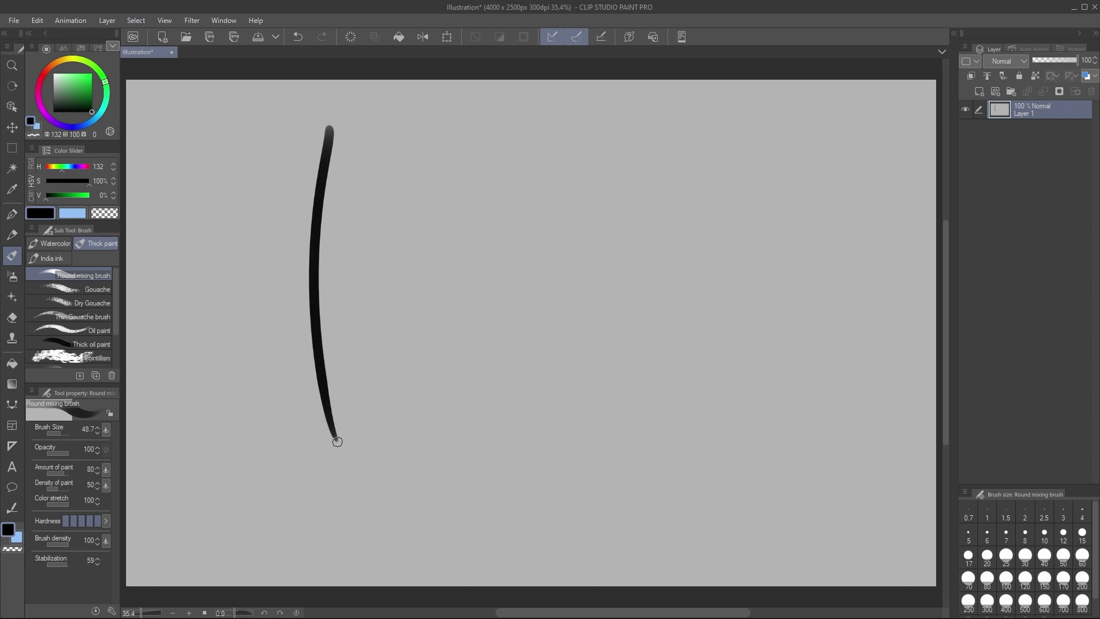
Draw two more test strokes, then return UGEE Click Sensitivity to Heavy
mouse_move(393, 126)
mouse_down()
mouse_move(385, 373)
mouse_move(399, 431)
mouse_up()
mouse_move(443, 148)
mouse_down()
mouse_move(442, 367)
mouse_move(475, 490)
mouse_up()
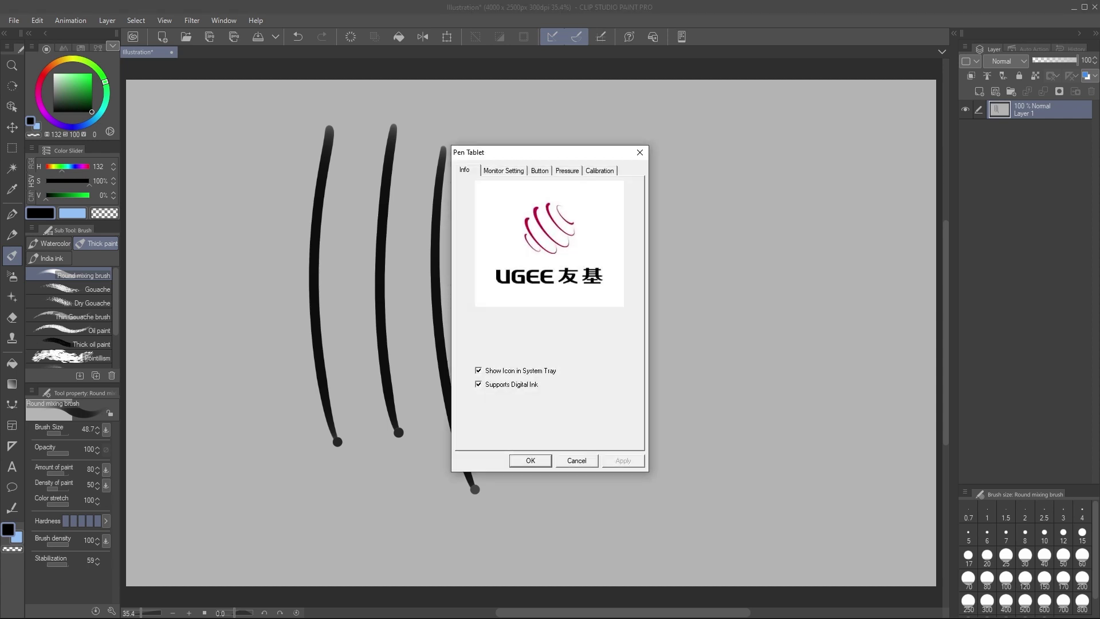
click(570, 170)
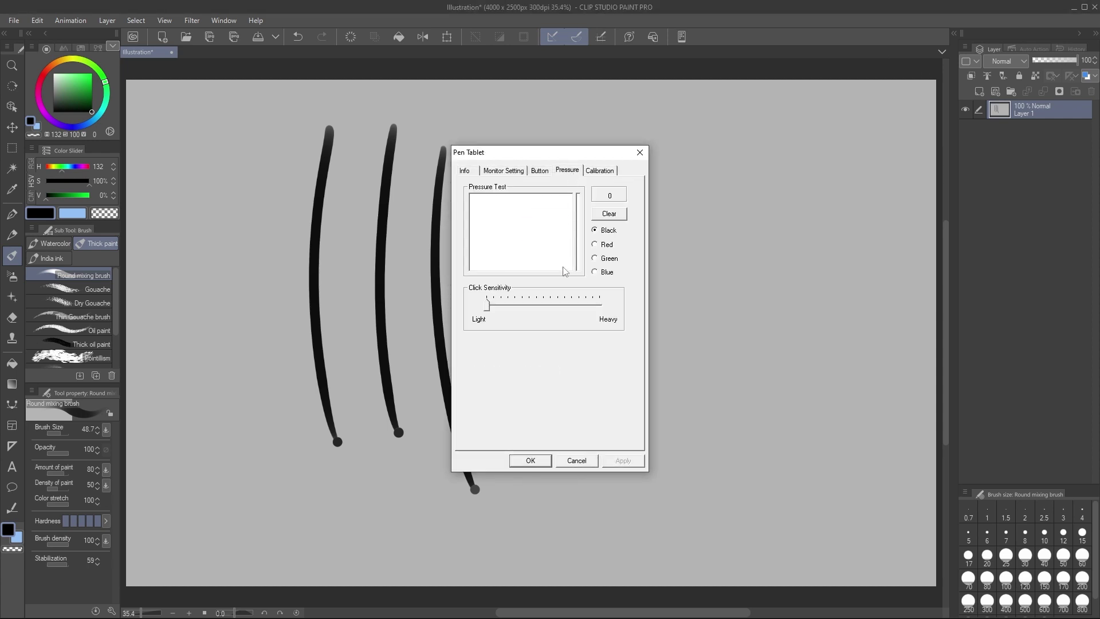
drag(579, 303, 594, 321)
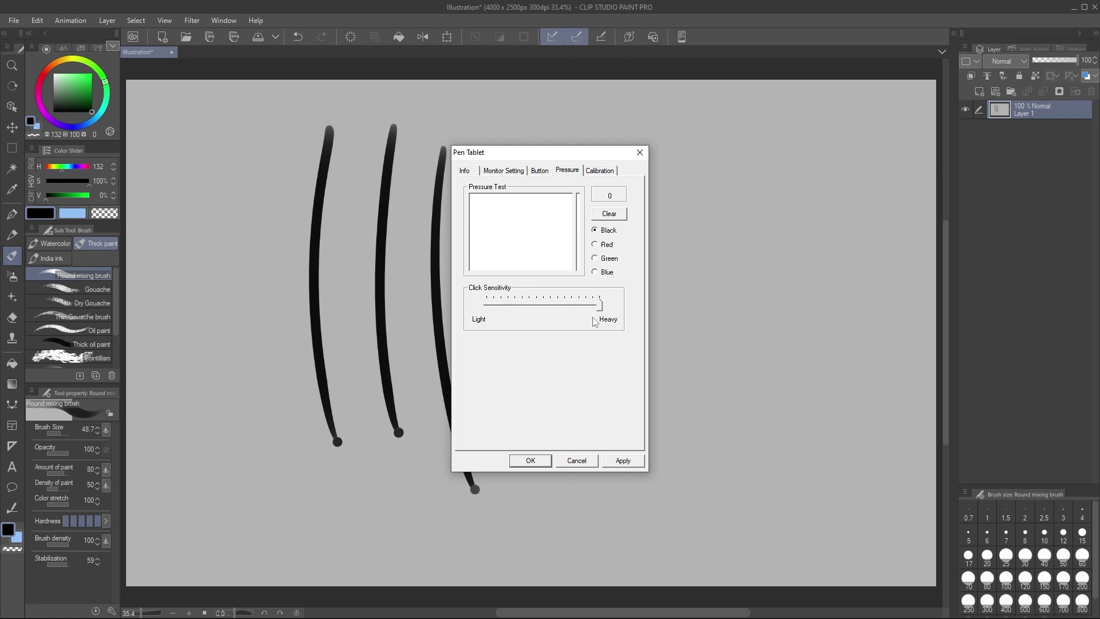
click(537, 461)
Draw nine more vertical and curved strokes to the right, left, and lower canvas
mouse_move(555, 134)
mouse_down()
mouse_move(540, 218)
mouse_move(561, 462)
mouse_up()
mouse_move(594, 143)
mouse_down()
mouse_move(576, 294)
mouse_move(601, 445)
mouse_move(627, 490)
mouse_up()
mouse_move(665, 153)
mouse_down()
mouse_move(636, 274)
mouse_move(652, 449)
mouse_move(674, 489)
mouse_up()
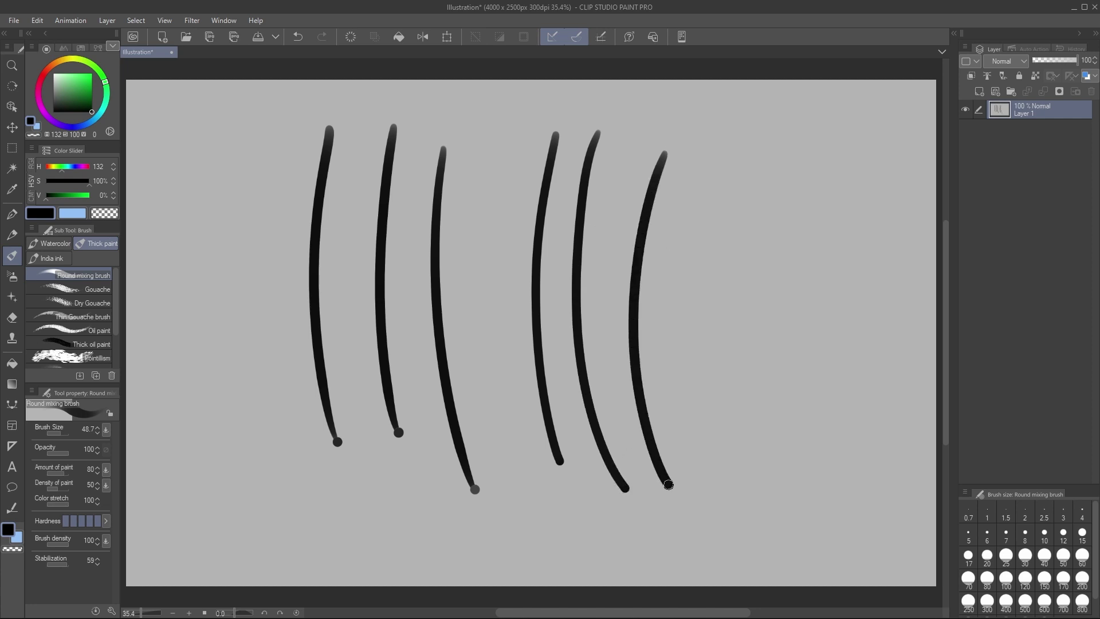
mouse_move(721, 184)
mouse_down()
mouse_move(710, 290)
mouse_move(719, 376)
mouse_up()
mouse_move(774, 173)
mouse_down()
mouse_move(761, 204)
mouse_move(762, 438)
mouse_up()
mouse_move(807, 189)
mouse_down()
mouse_move(791, 315)
mouse_move(795, 447)
mouse_up()
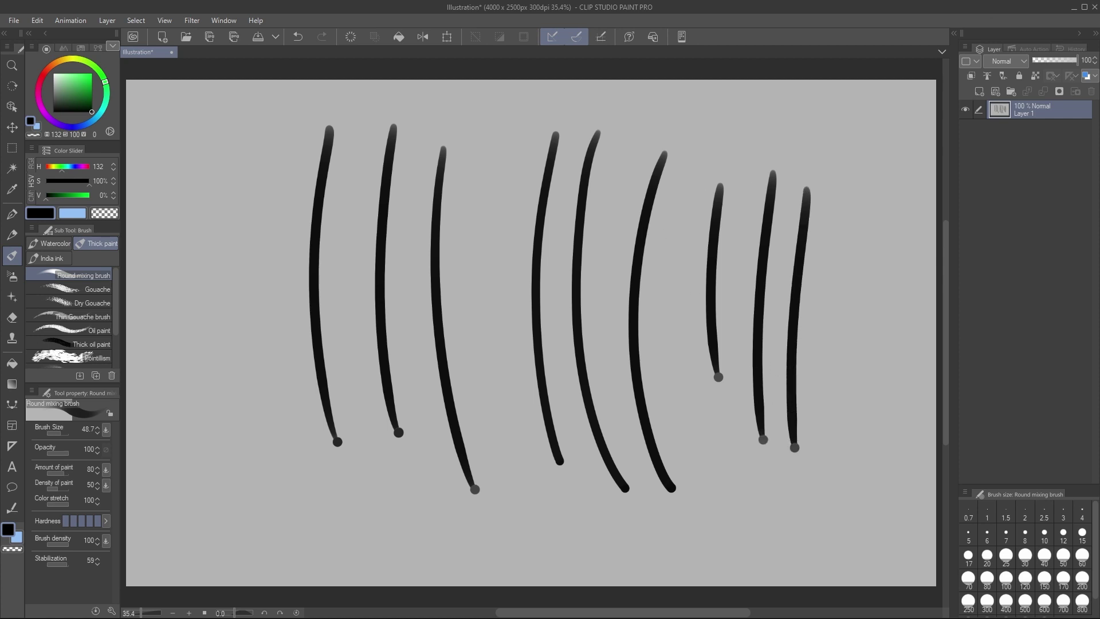
mouse_move(257, 182)
mouse_down()
mouse_move(211, 302)
mouse_move(208, 442)
mouse_move(228, 487)
mouse_up()
mouse_move(246, 384)
mouse_down()
mouse_move(296, 536)
mouse_move(340, 572)
mouse_up()
mouse_move(365, 403)
mouse_down()
mouse_move(363, 455)
mouse_move(387, 507)
mouse_move(443, 556)
mouse_up()
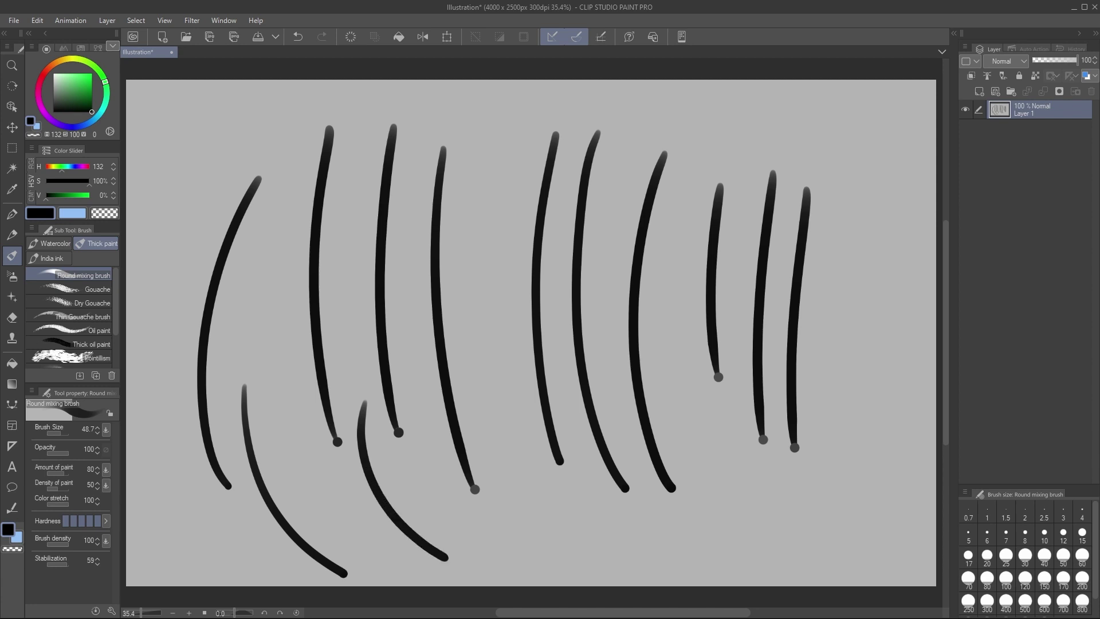
Clear the layer and draw four fresh curved test strokes
click(356, 42)
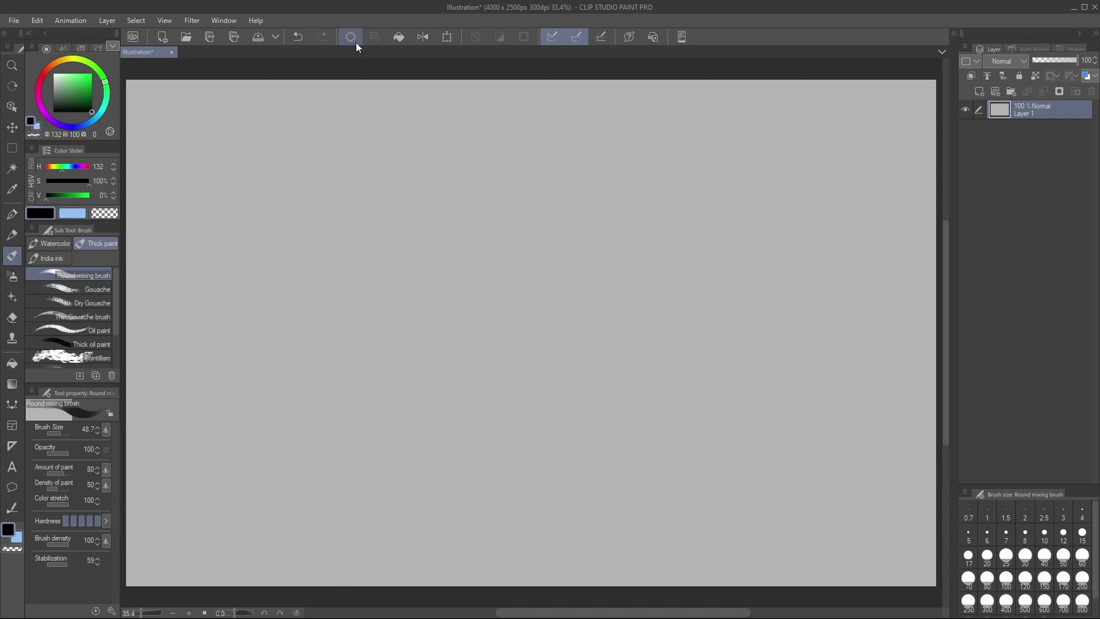
drag(337, 171, 382, 475)
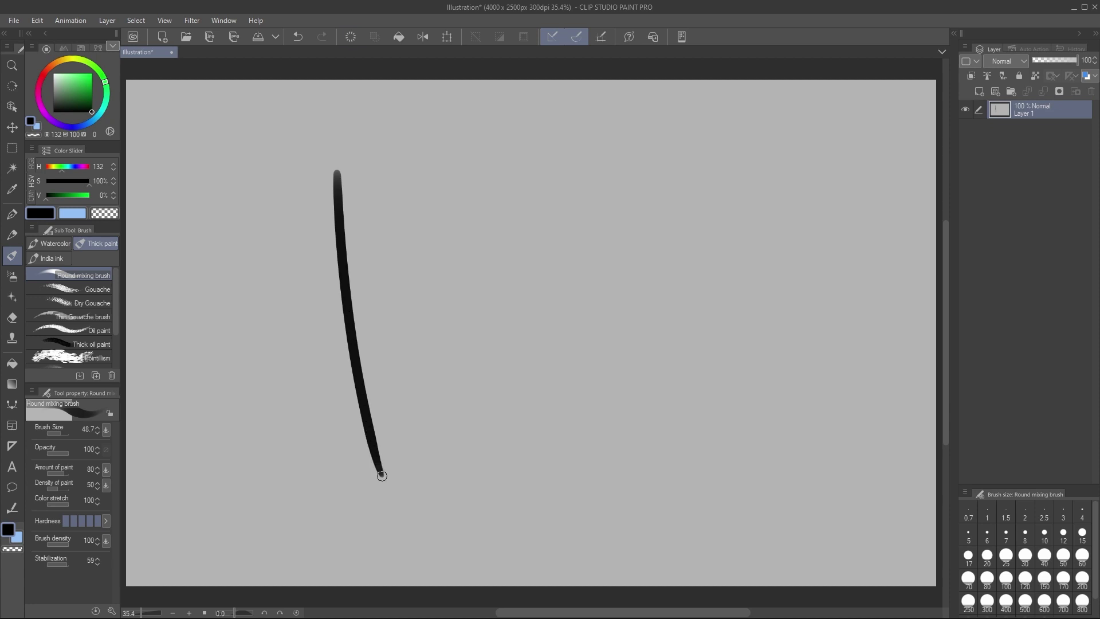
mouse_move(411, 194)
mouse_down()
mouse_move(432, 413)
mouse_move(456, 461)
mouse_up()
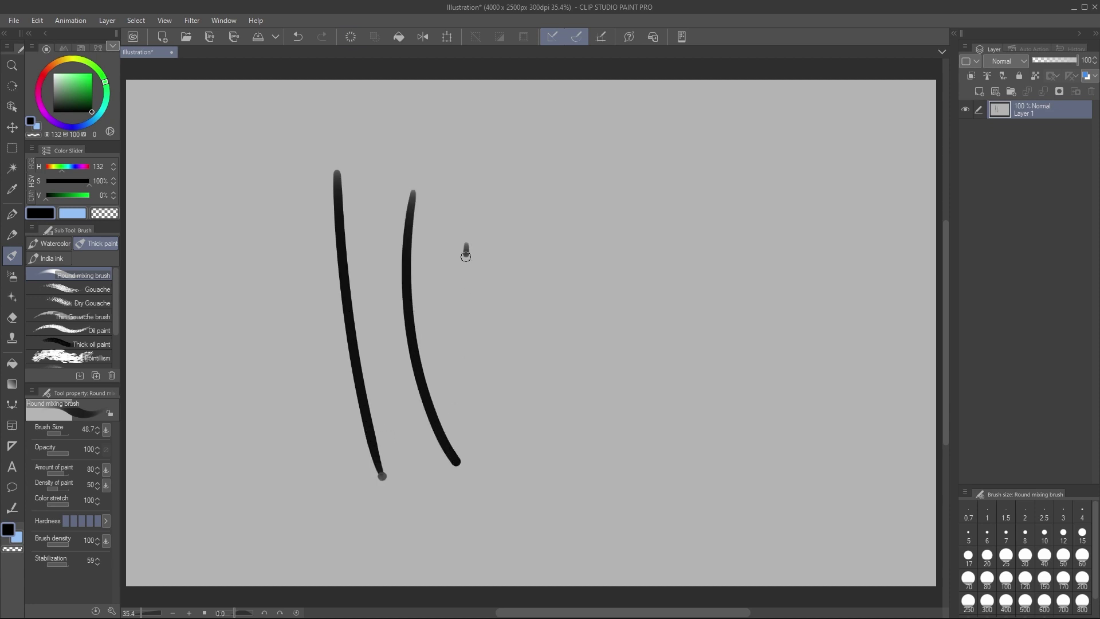
mouse_move(465, 246)
mouse_down()
mouse_move(475, 401)
mouse_move(519, 484)
mouse_up()
drag(527, 247, 570, 496)
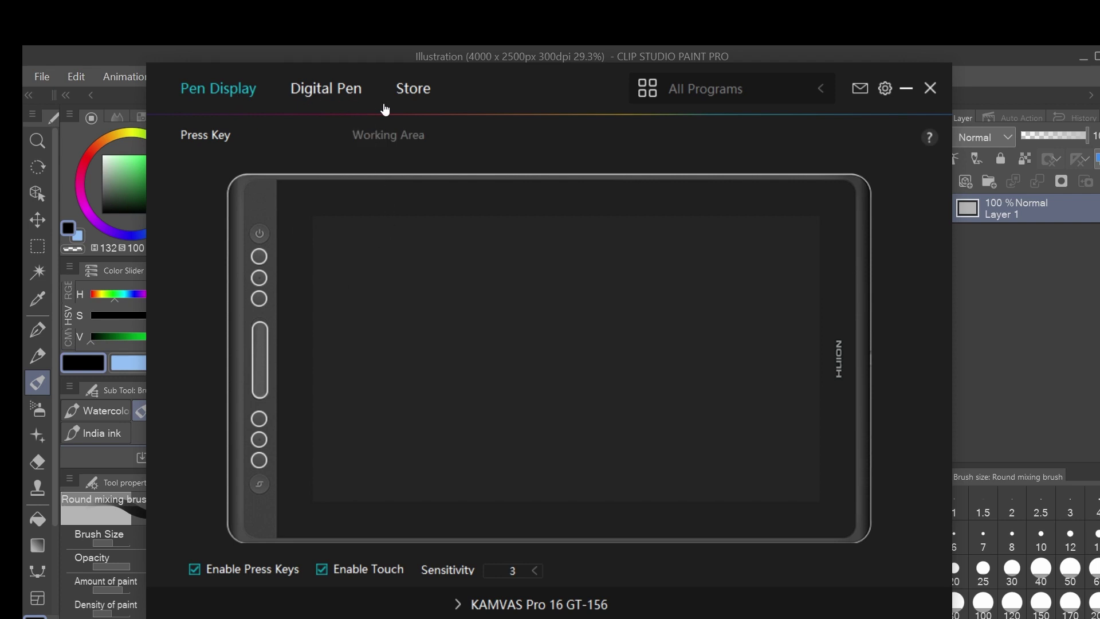
Switch the Working Area setting from Full Area to Custom Area
click(377, 136)
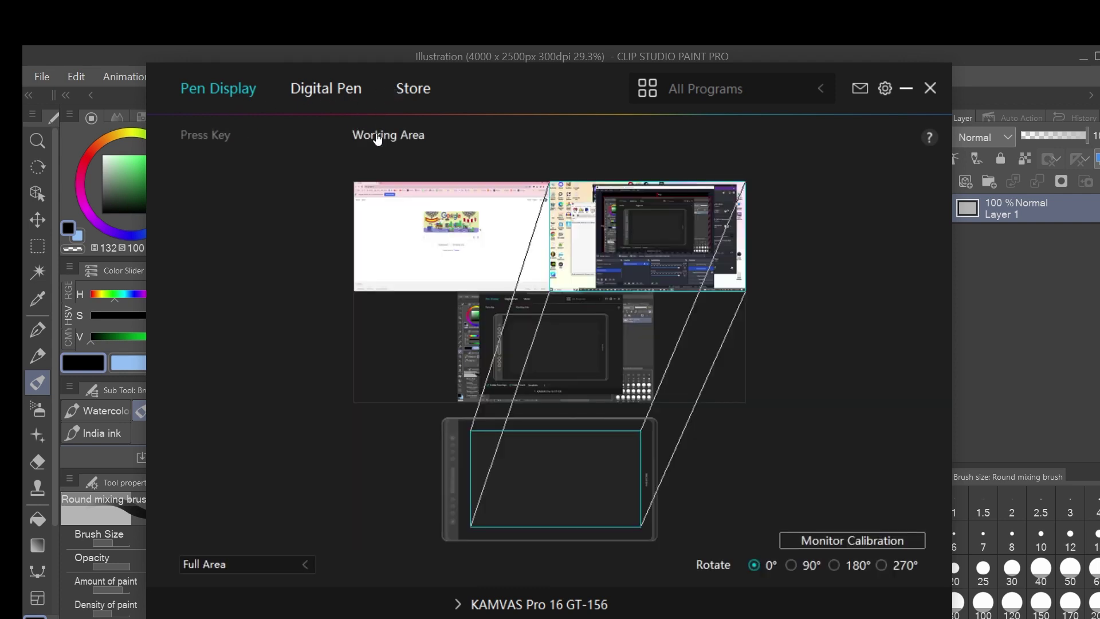
click(597, 457)
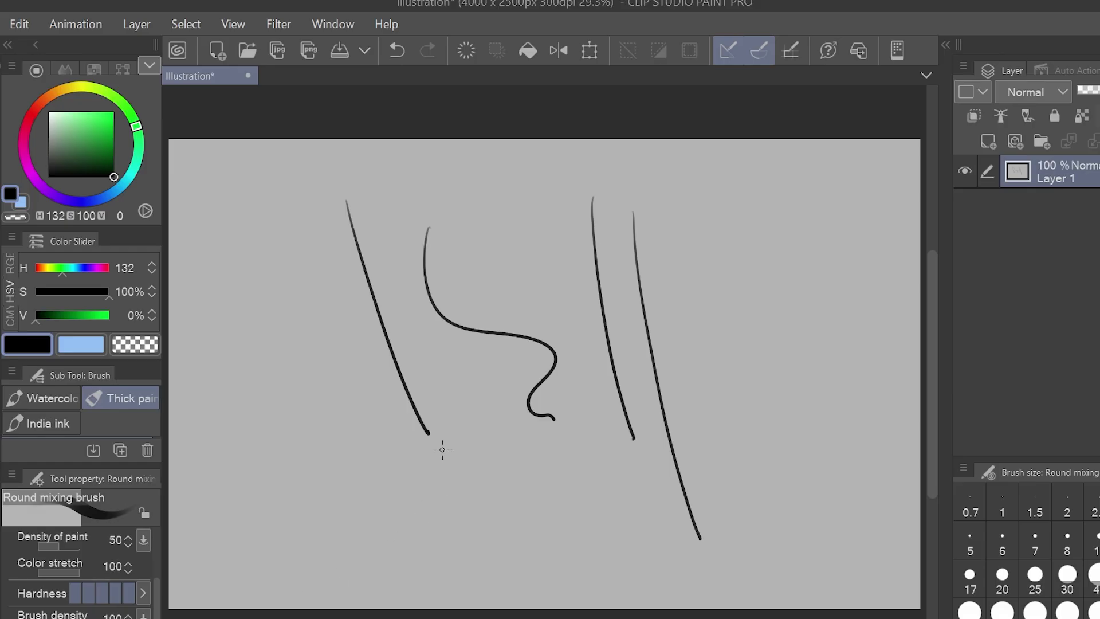
Clear the canvas, draw two thin curved test strokes, and undo both
click(466, 50)
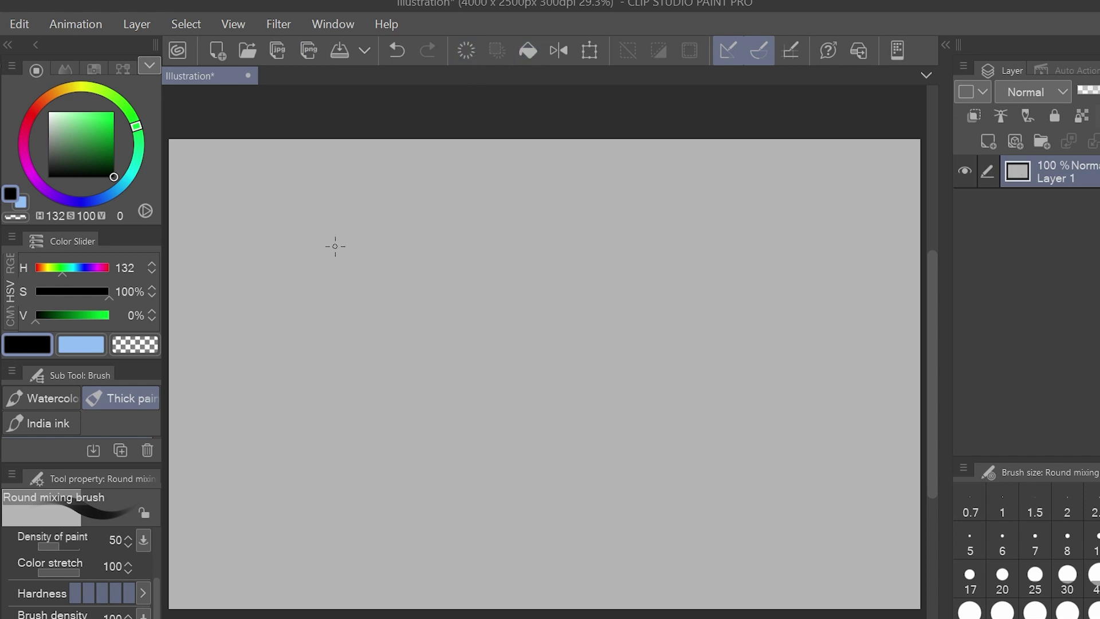
mouse_move(314, 207)
mouse_down()
mouse_move(373, 361)
mouse_move(488, 491)
mouse_up()
mouse_move(435, 245)
mouse_down()
mouse_move(443, 313)
mouse_move(537, 462)
mouse_move(592, 499)
mouse_up()
key(ctrl+z)
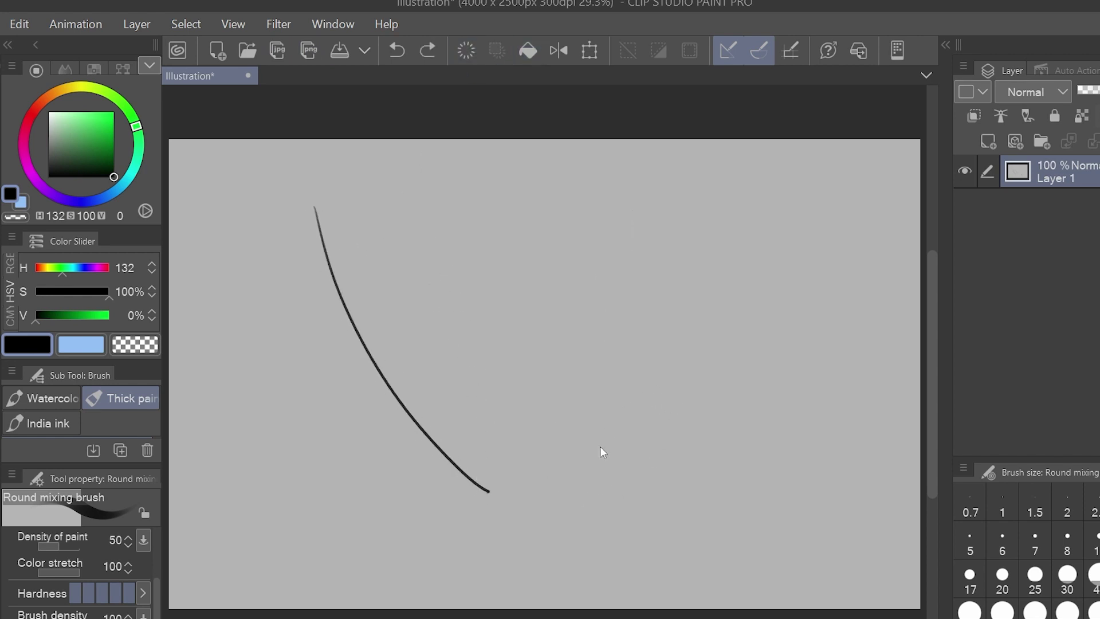
key(ctrl+z)
Draw a thicker test stroke, shrink the brush size, and undo the stroke
mouse_move(313, 185)
mouse_down()
mouse_move(326, 290)
mouse_move(378, 447)
mouse_up()
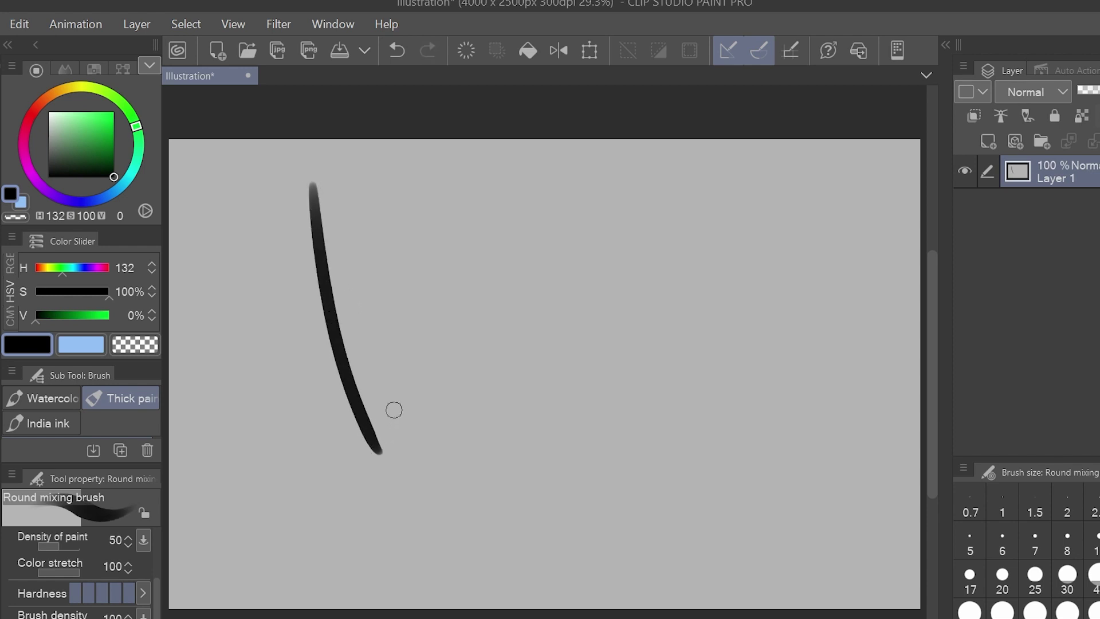
key(alt)
key(ctrl+shift)
scroll(368, 431, up, 3)
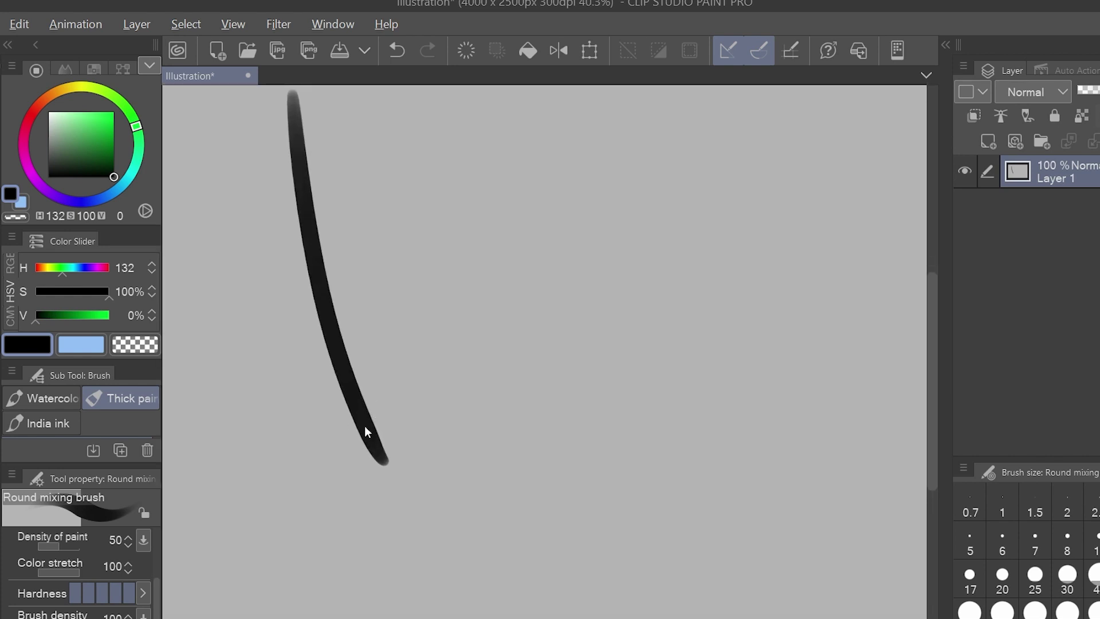
drag(385, 463, 361, 422)
key(ctrl+z)
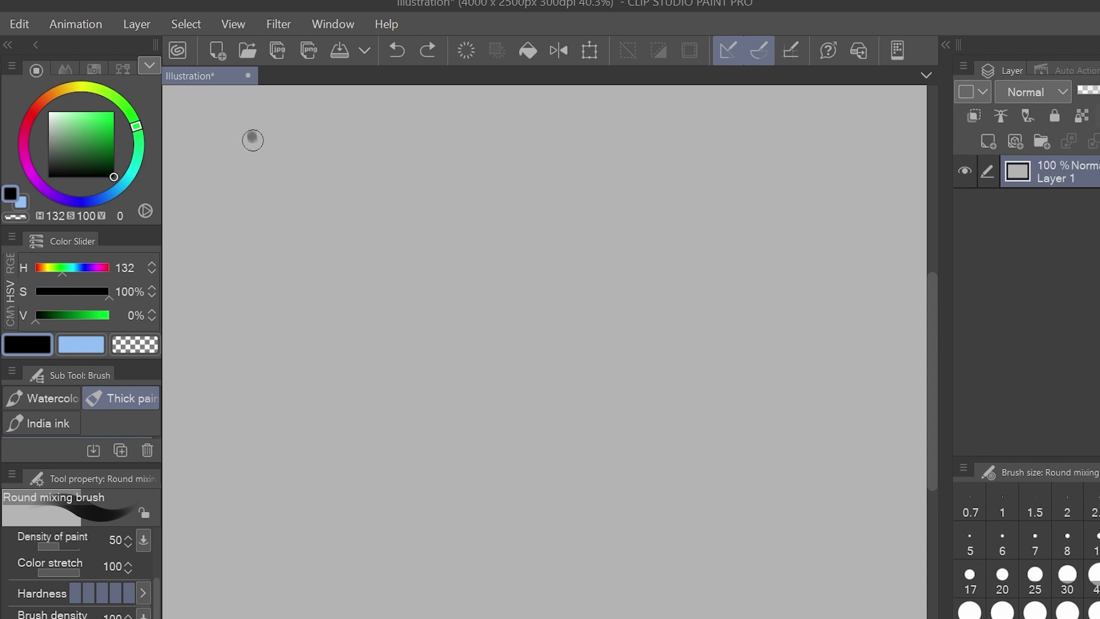
Draw six new curved test strokes across the canvas
mouse_move(250, 136)
mouse_down()
mouse_move(289, 319)
mouse_move(373, 475)
mouse_up()
mouse_move(334, 179)
mouse_down()
mouse_move(360, 305)
mouse_move(423, 438)
mouse_move(509, 521)
mouse_up()
mouse_move(519, 135)
mouse_down()
mouse_move(481, 263)
mouse_move(485, 332)
mouse_move(503, 410)
mouse_move(570, 533)
mouse_up()
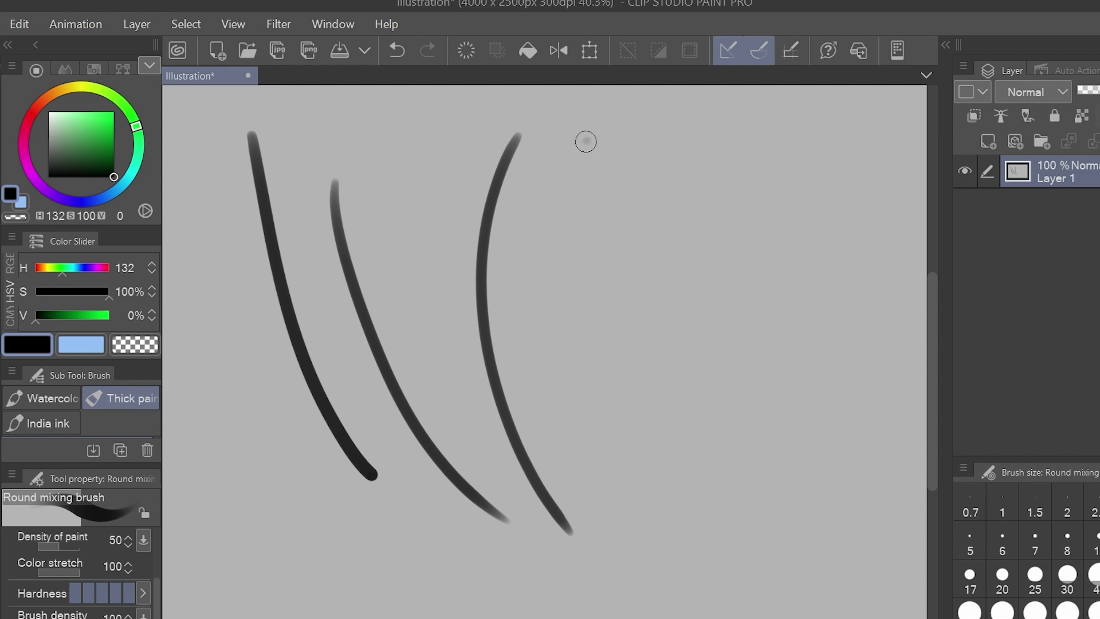
mouse_move(586, 139)
mouse_down()
mouse_move(553, 386)
mouse_move(631, 538)
mouse_move(676, 573)
mouse_up()
mouse_move(665, 126)
mouse_down()
mouse_move(626, 184)
mouse_move(611, 356)
mouse_move(682, 476)
mouse_up()
mouse_move(686, 179)
mouse_down()
mouse_move(687, 459)
mouse_move(765, 576)
mouse_up()
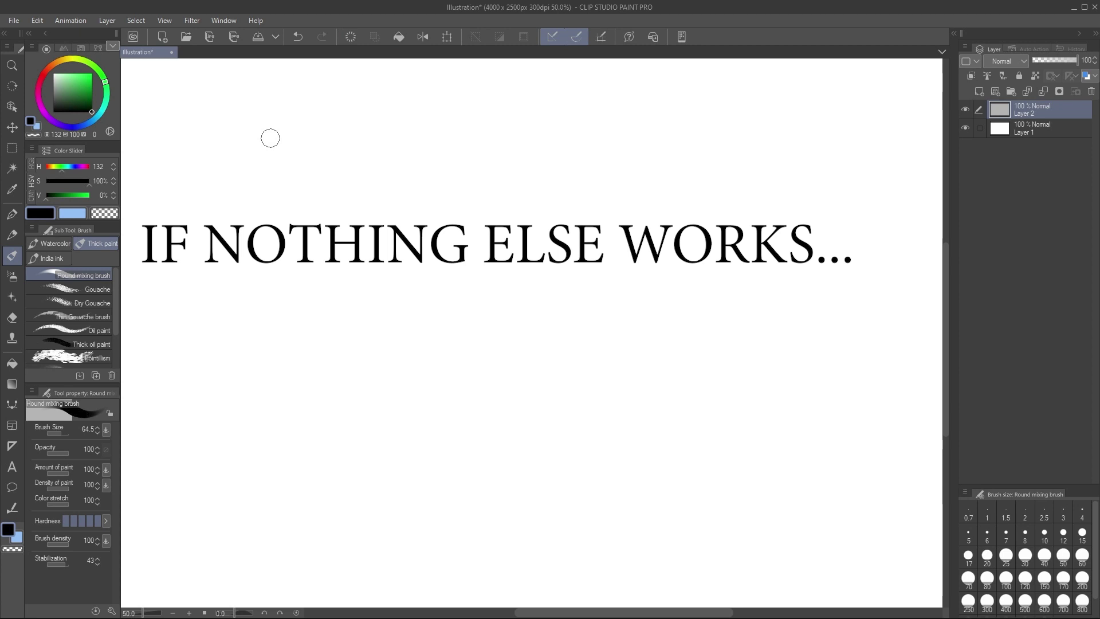